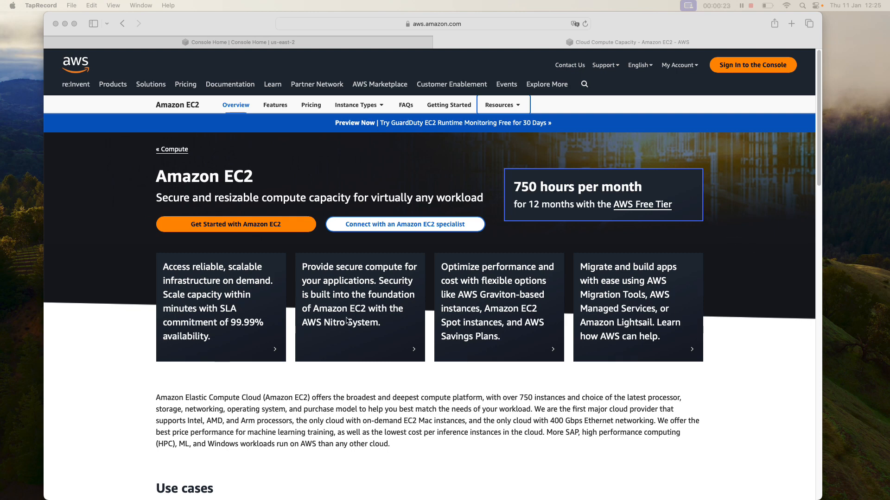
- Read the Amazon EC2 overview page's introduction and use cases, highlighting the phrase "750 instances" in the description
click(123, 263)
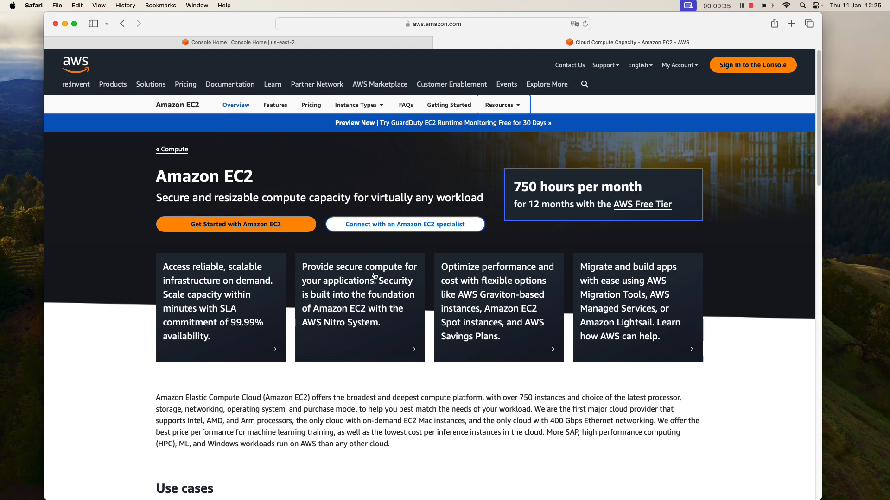
scroll(306, 326, down, 2)
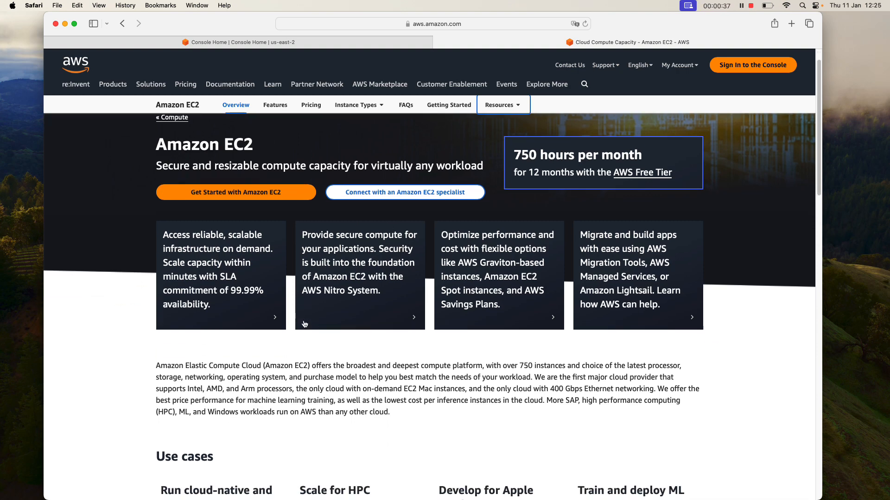
scroll(304, 324, down, 7)
scroll(304, 381, up, 1)
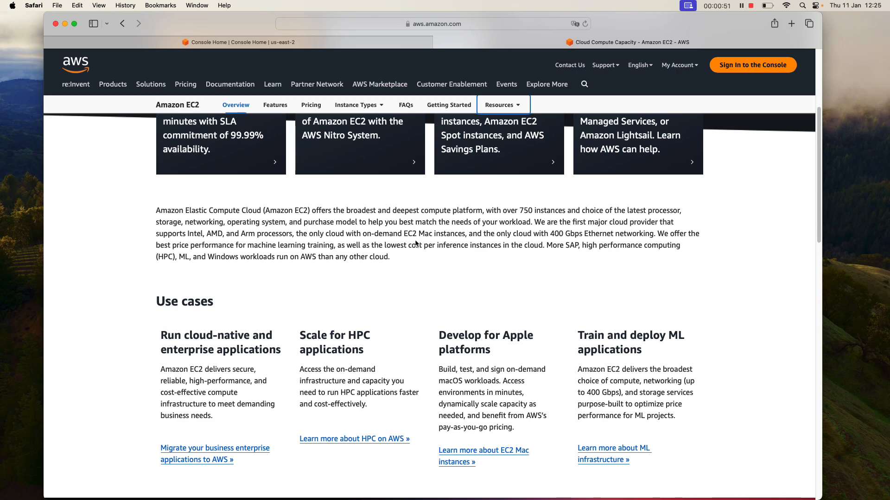
scroll(399, 238, up, 1)
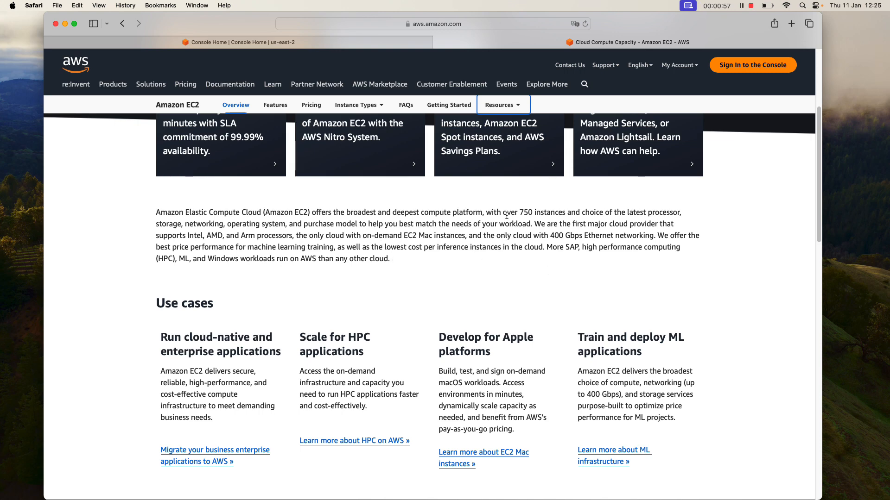
drag(519, 212, 569, 213)
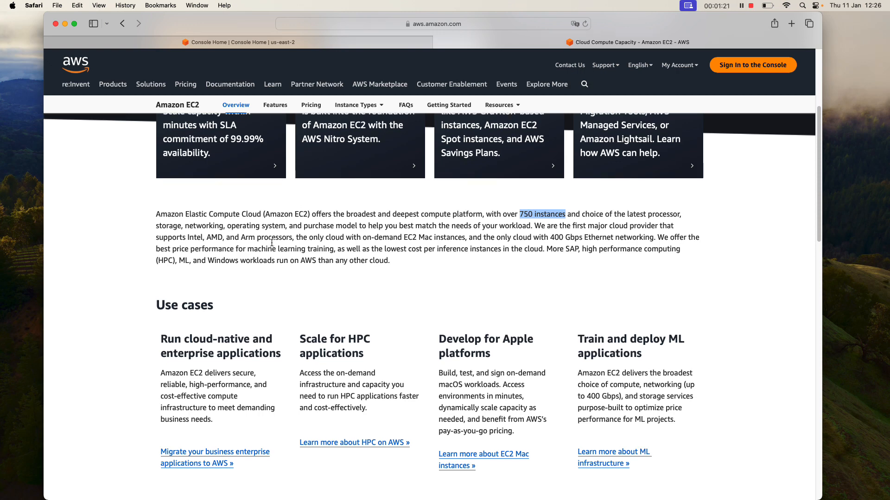
scroll(272, 242, up, 4)
scroll(273, 247, down, 3)
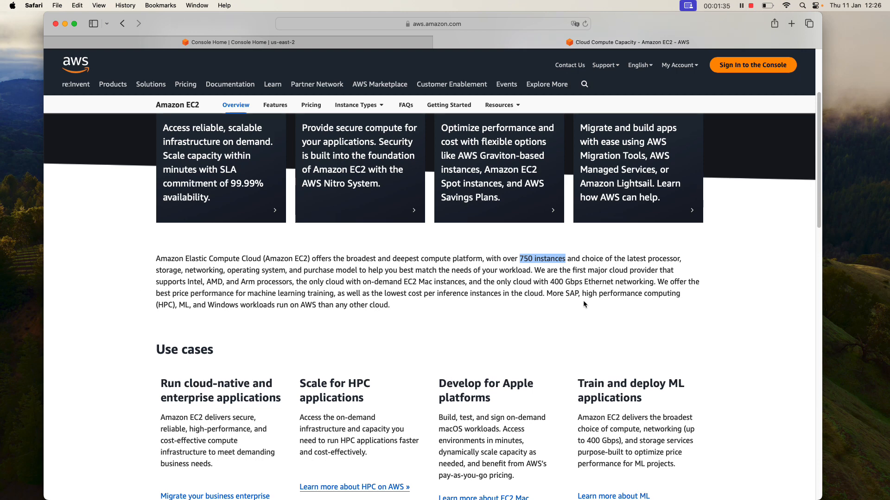
scroll(601, 315, up, 3)
scroll(601, 318, down, 8)
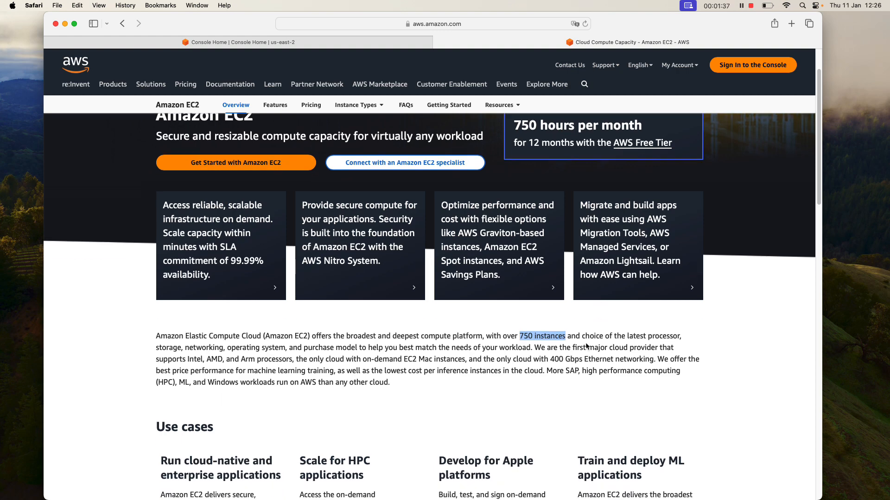
scroll(291, 290, up, 2)
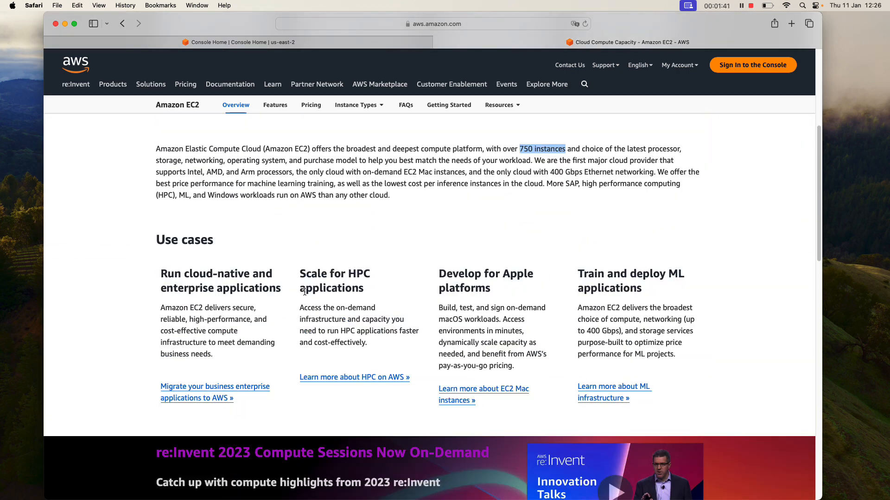
scroll(383, 279, up, 2)
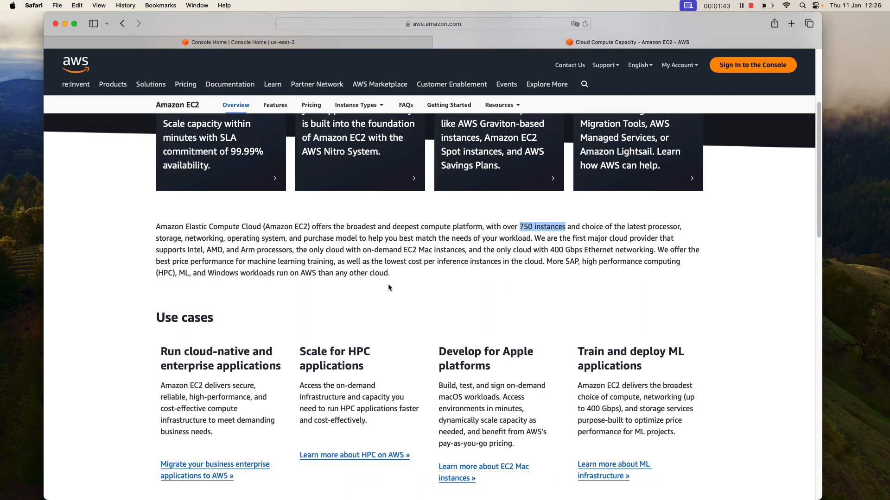
- Open the Instance Type Details page and look through the General Purpose M7g features and size table
click(360, 103)
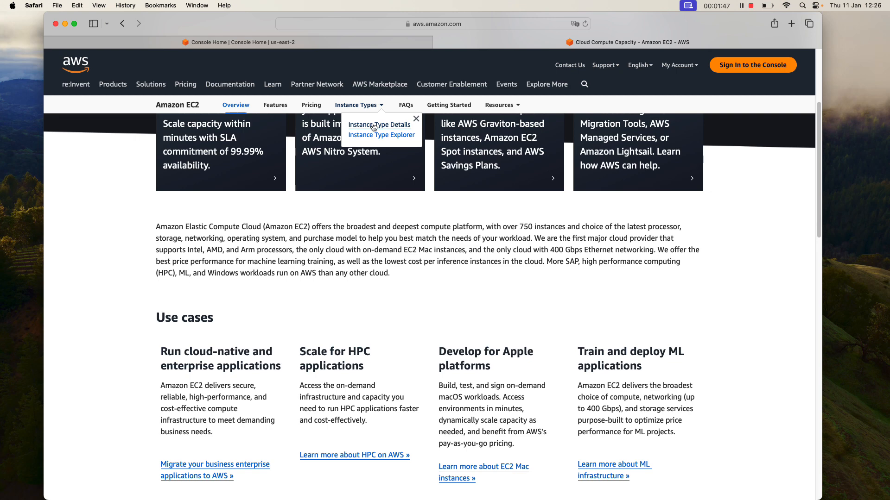
click(374, 126)
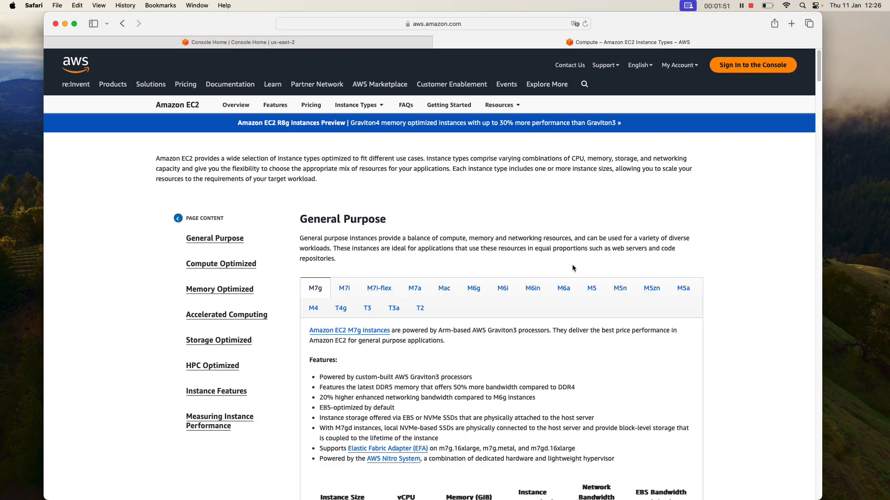
scroll(489, 269, down, 1)
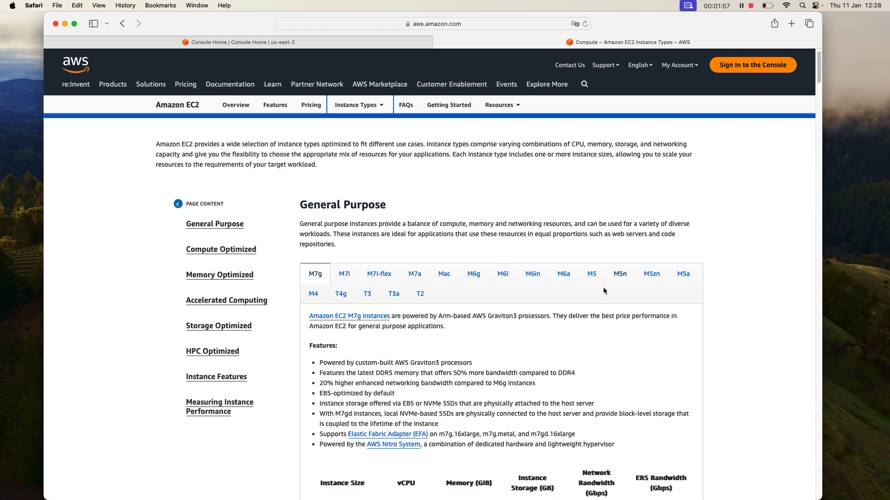
scroll(603, 290, down, 5)
scroll(589, 291, down, 6)
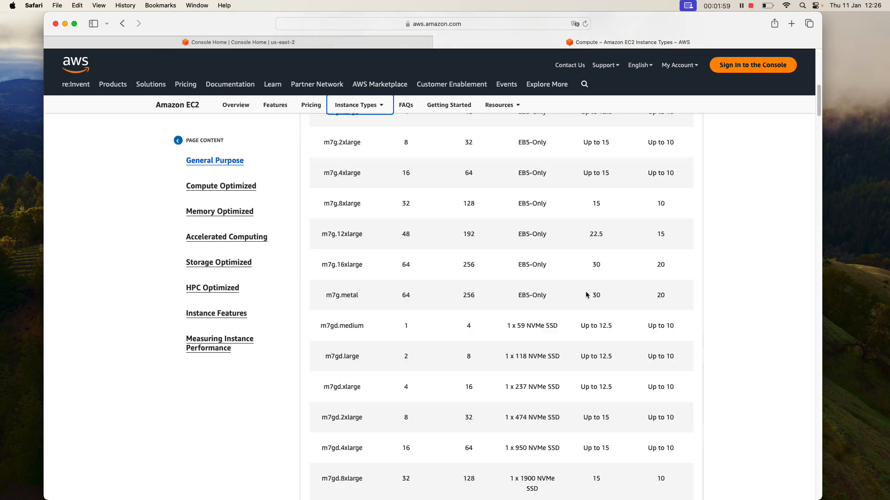
scroll(583, 293, down, 6)
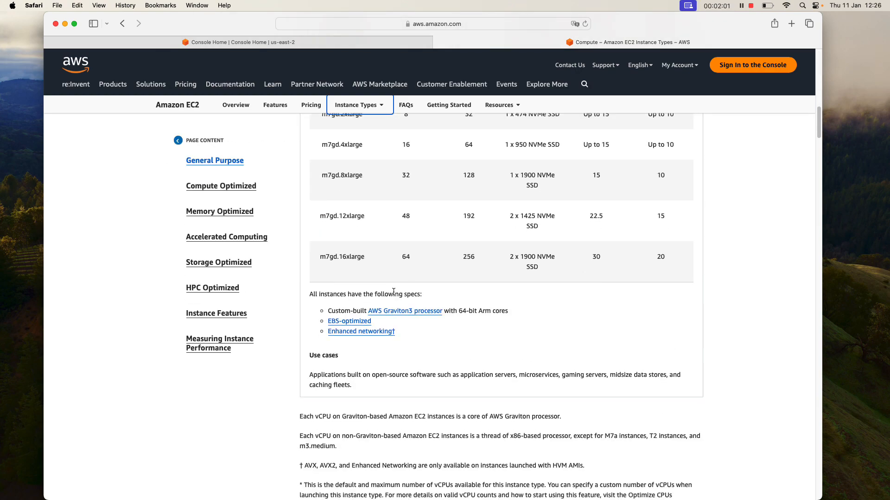
scroll(394, 292, down, 5)
scroll(395, 295, up, 10)
scroll(393, 294, up, 5)
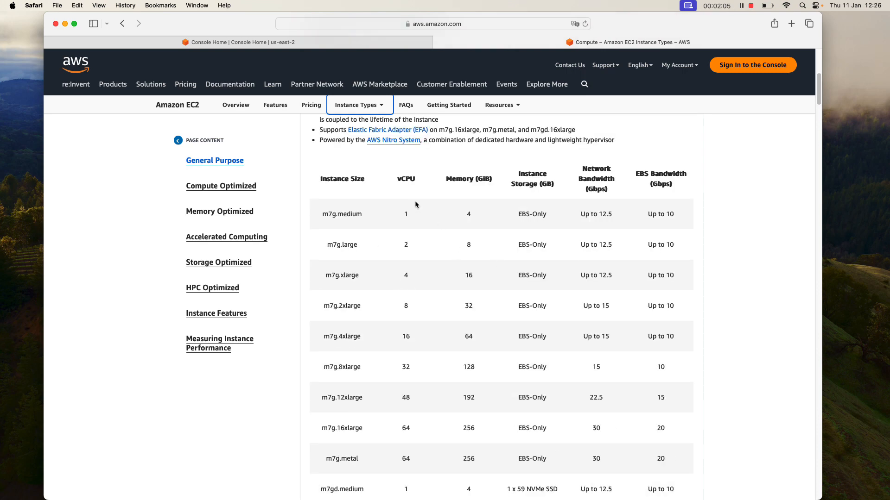
- Compare the vCPU and memory figures of the M7g instance sizes, starting with m7g.medium
scroll(377, 258, down, 3)
scroll(366, 250, up, 9)
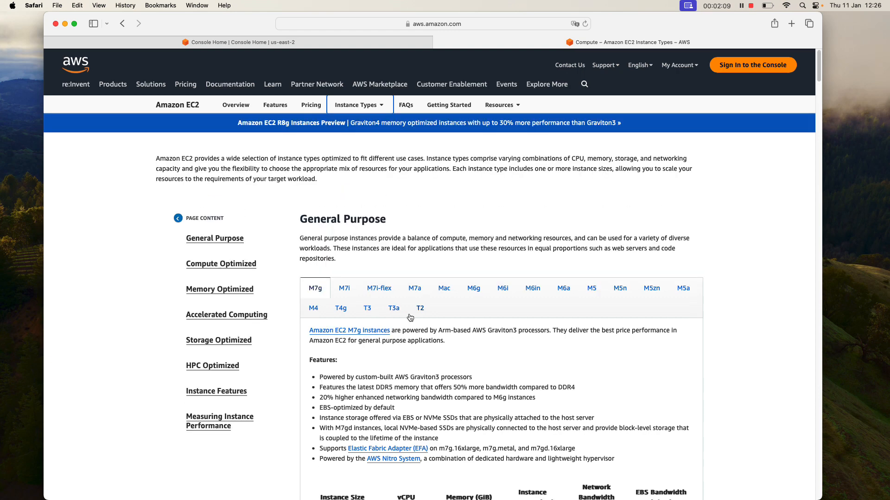
scroll(409, 306, down, 5)
scroll(409, 304, down, 2)
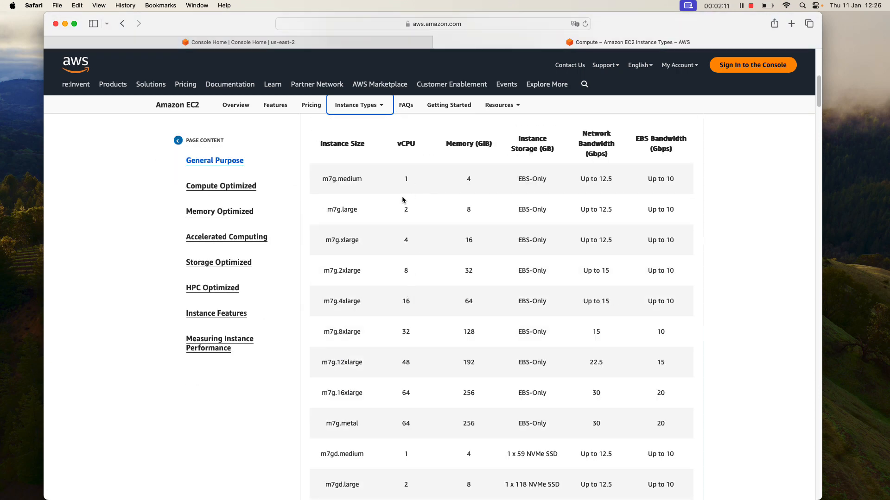
scroll(355, 315, up, 3)
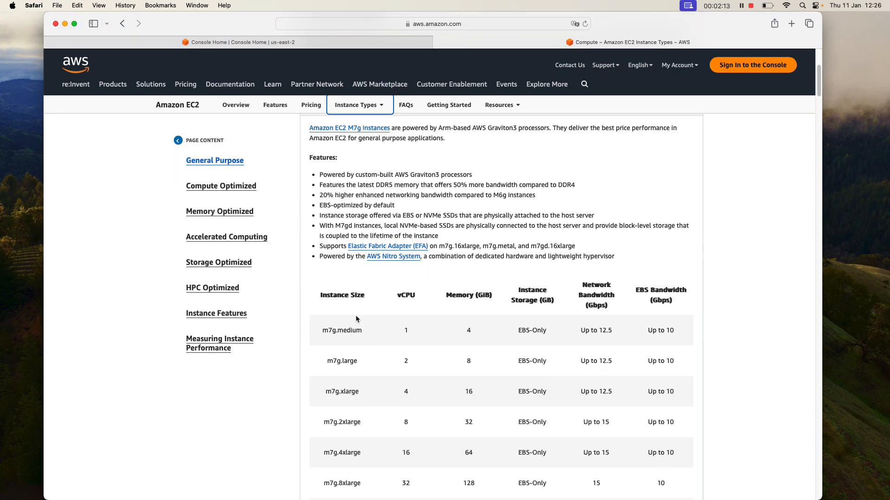
scroll(354, 315, down, 5)
scroll(377, 228, up, 6)
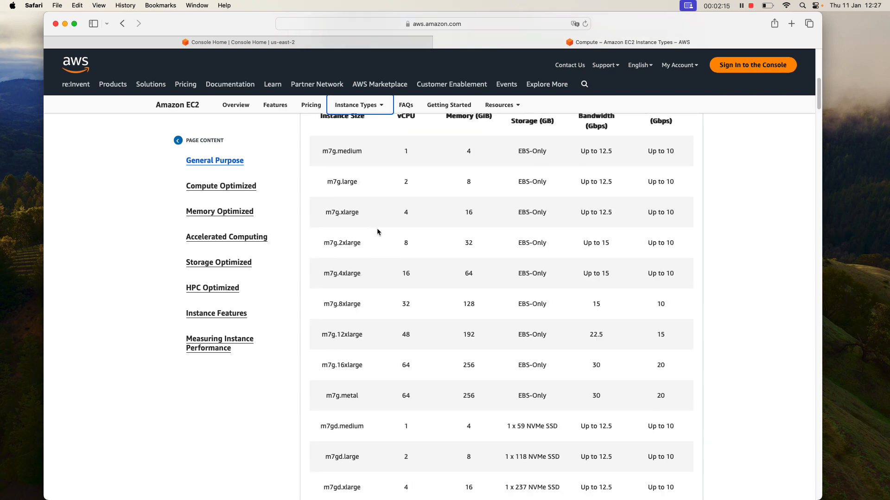
scroll(387, 288, down, 3)
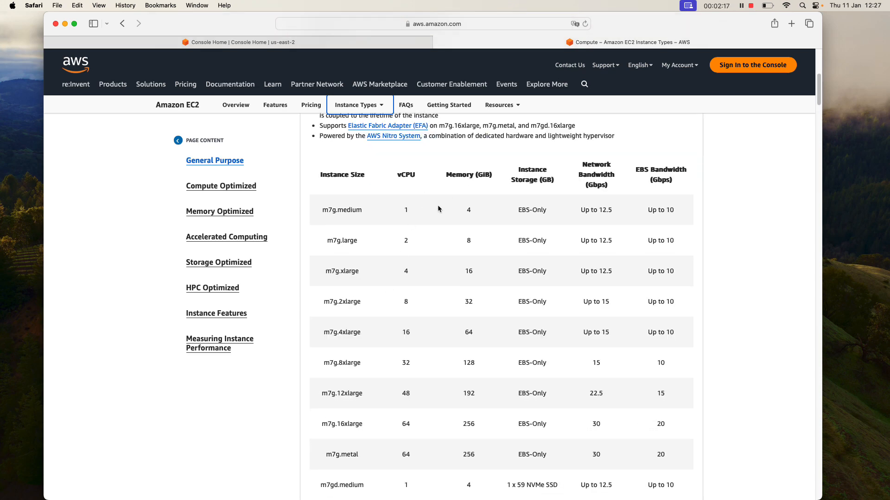
scroll(454, 260, up, 5)
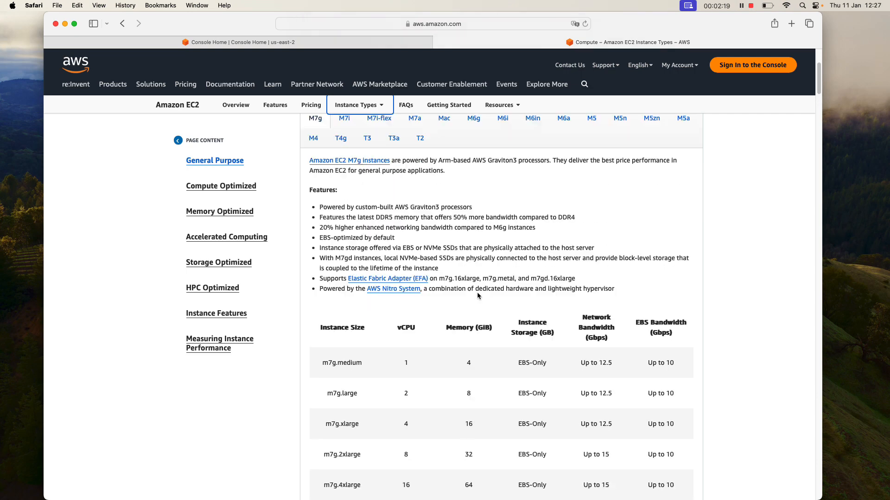
- Highlight the memory value of m7gd.16xlarge in the M7g table and review the specs and use cases below it
scroll(465, 301, down, 9)
scroll(462, 304, down, 5)
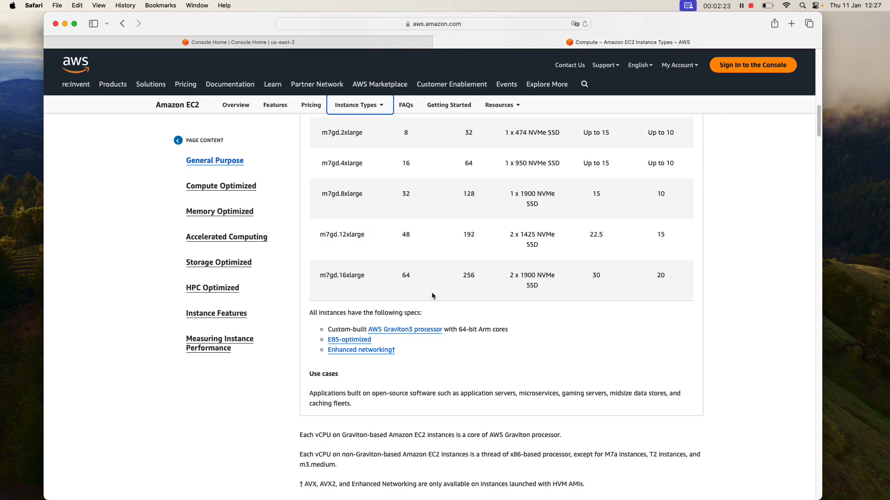
scroll(422, 299, down, 1)
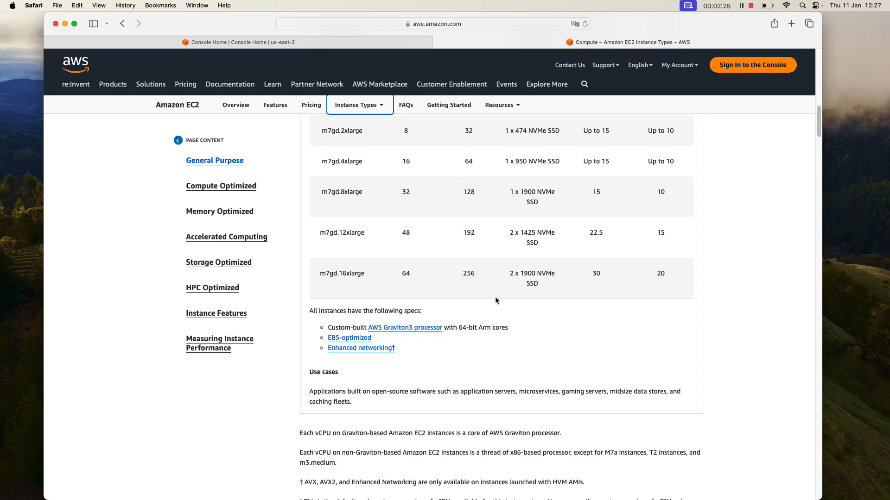
double_click(468, 274)
scroll(341, 254, down, 1)
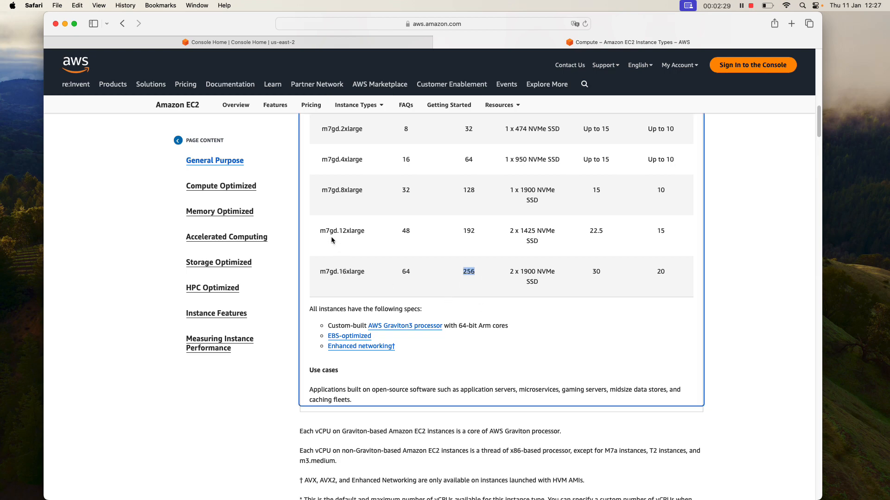
scroll(483, 319, down, 3)
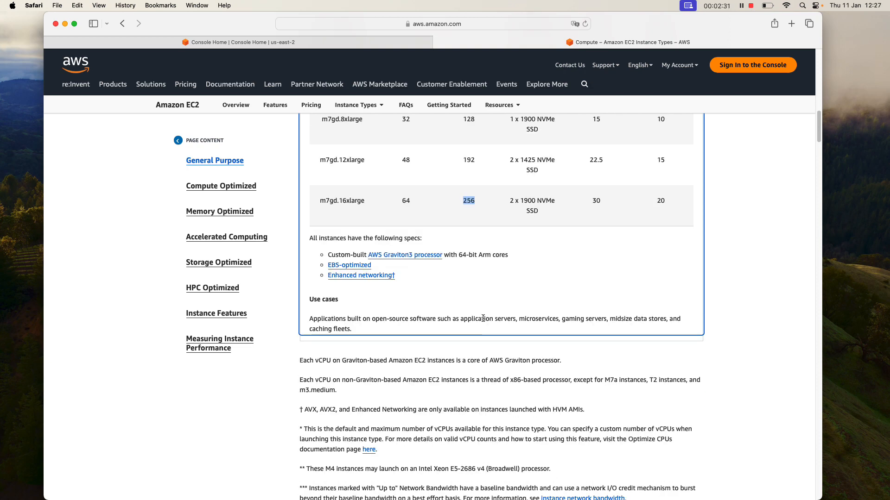
scroll(483, 319, up, 10)
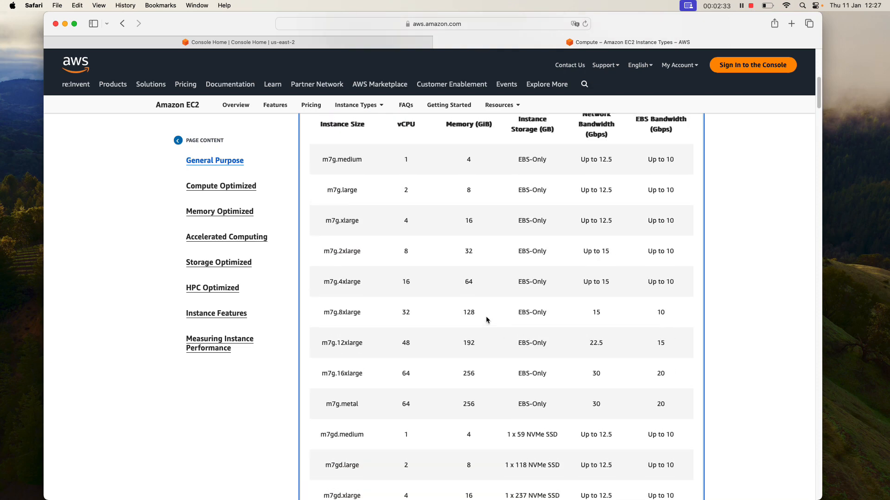
scroll(486, 317, up, 3)
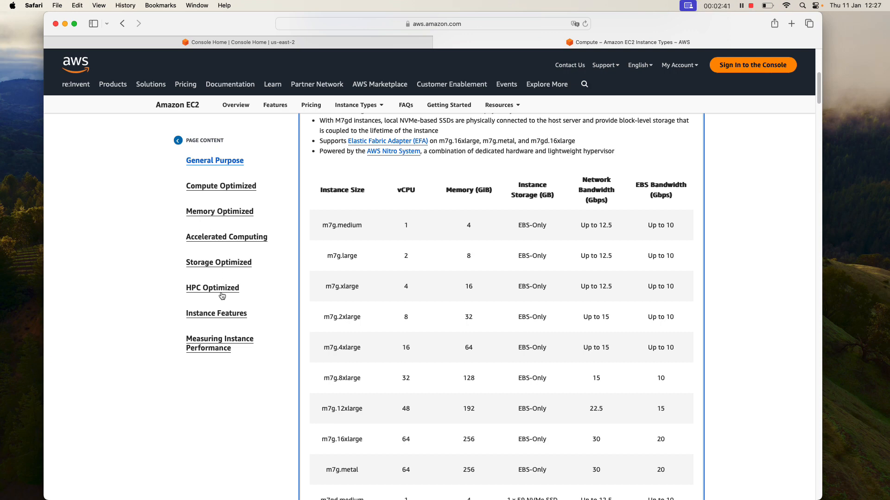
scroll(486, 243, down, 4)
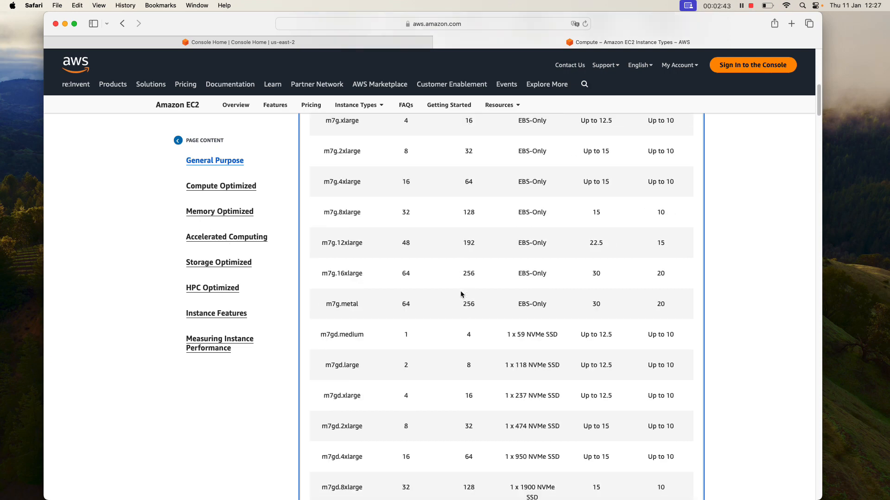
scroll(460, 294, up, 6)
- Go to the Accelerated Computing instances and examine the DL1 features, size table and use cases
click(227, 236)
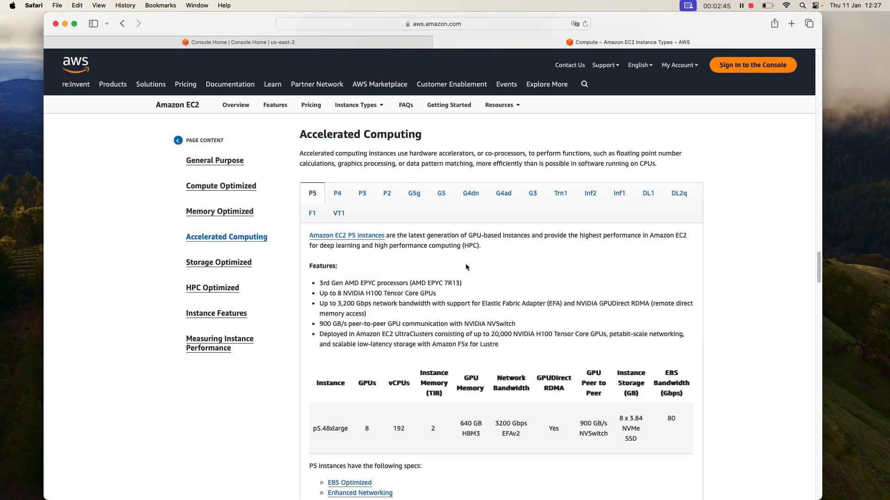
scroll(504, 262, up, 2)
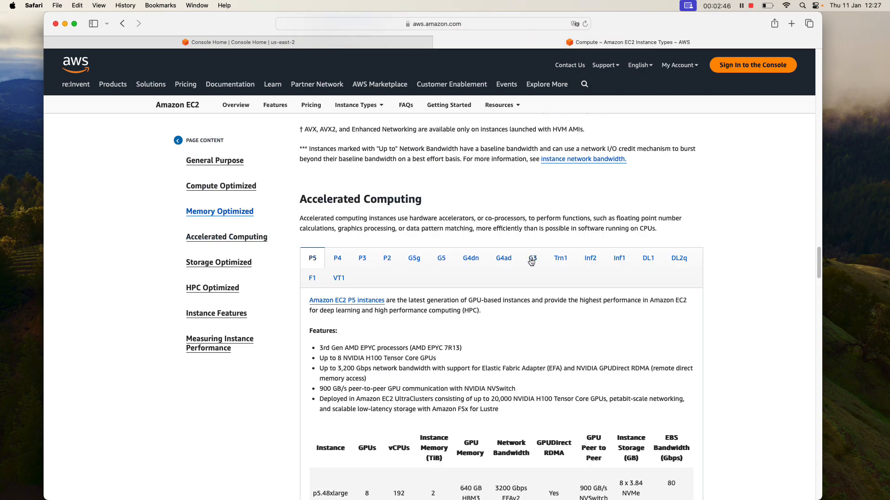
click(647, 258)
scroll(603, 346, up, 2)
scroll(605, 346, down, 6)
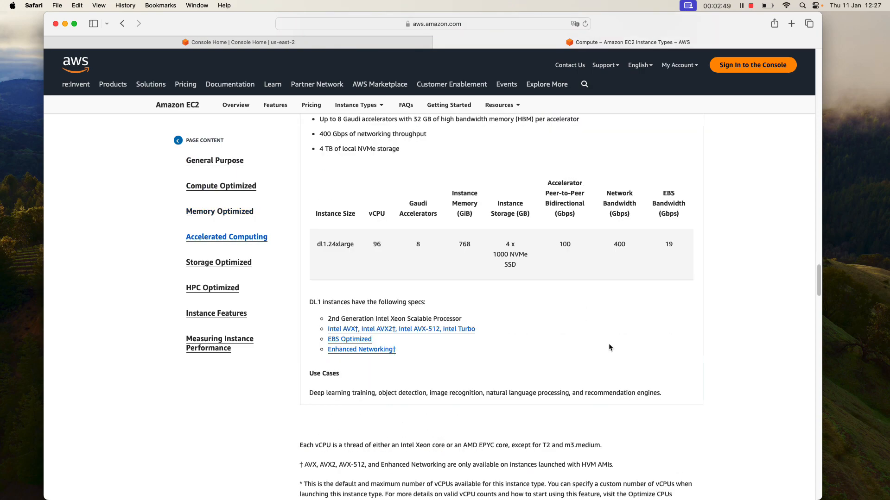
scroll(635, 333, up, 1)
scroll(637, 327, up, 7)
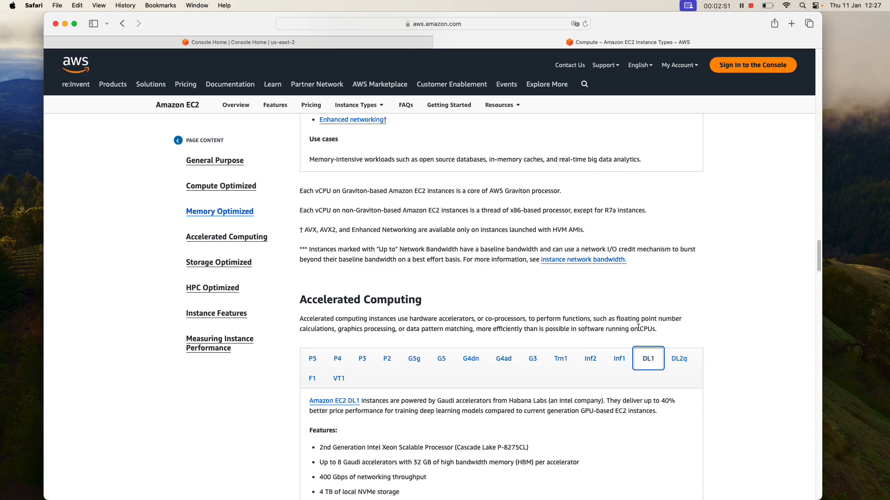
scroll(638, 327, down, 5)
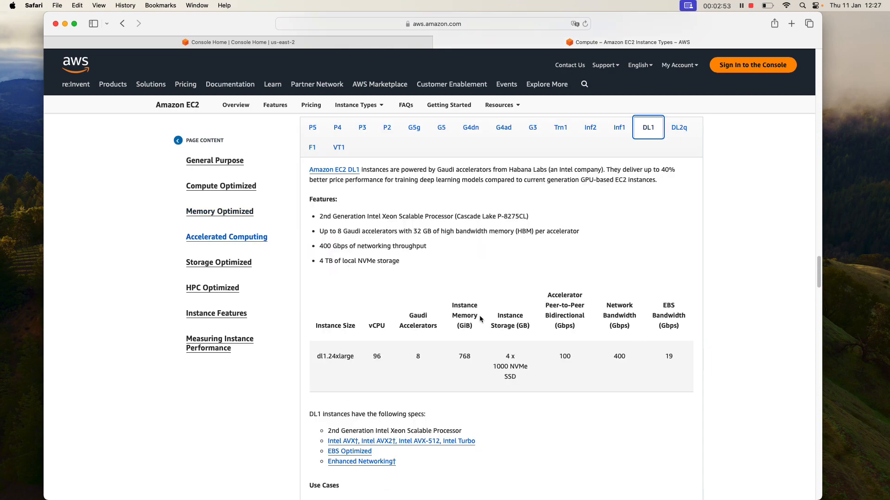
- Go to the Memory Optimized instances and examine the High Memory size table and use cases
click(230, 214)
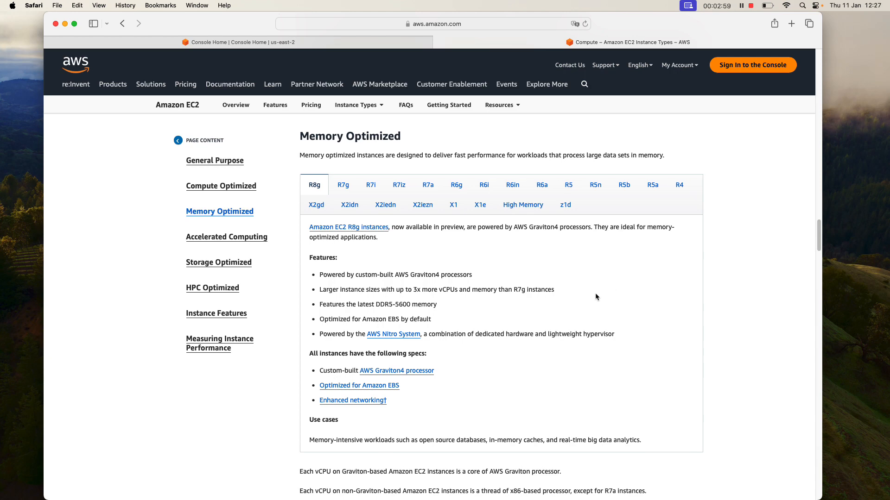
click(522, 209)
scroll(511, 270, down, 5)
scroll(512, 271, down, 5)
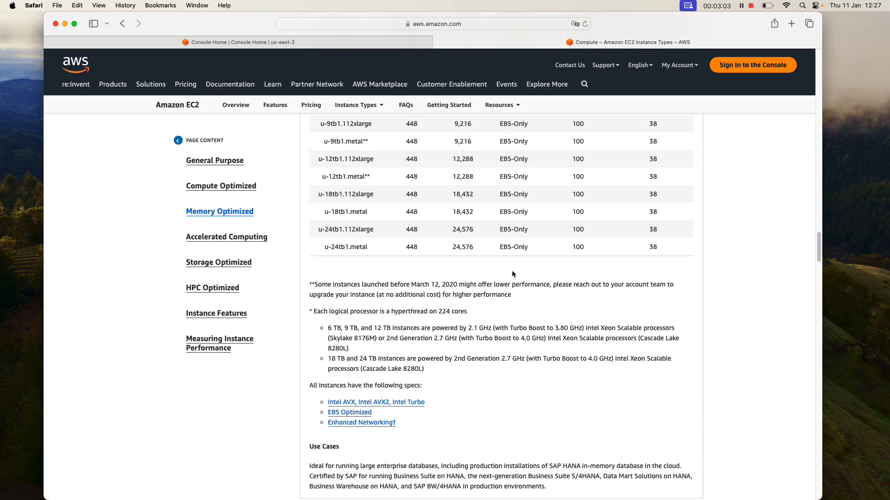
- Highlight the memory value of u-24tb1.metal in the High Memory table and review the table's features and instance sizes
scroll(453, 307, up, 2)
drag(452, 307, 478, 308)
scroll(454, 332, down, 2)
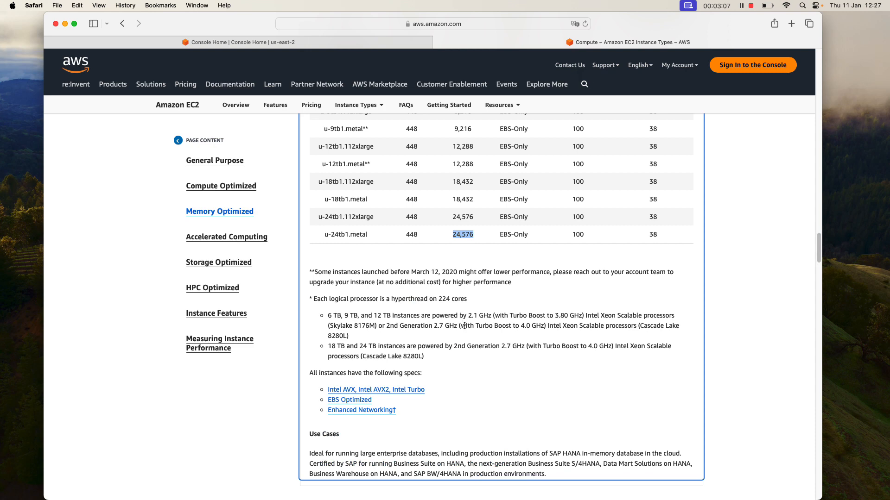
scroll(482, 324, up, 6)
scroll(526, 315, down, 1)
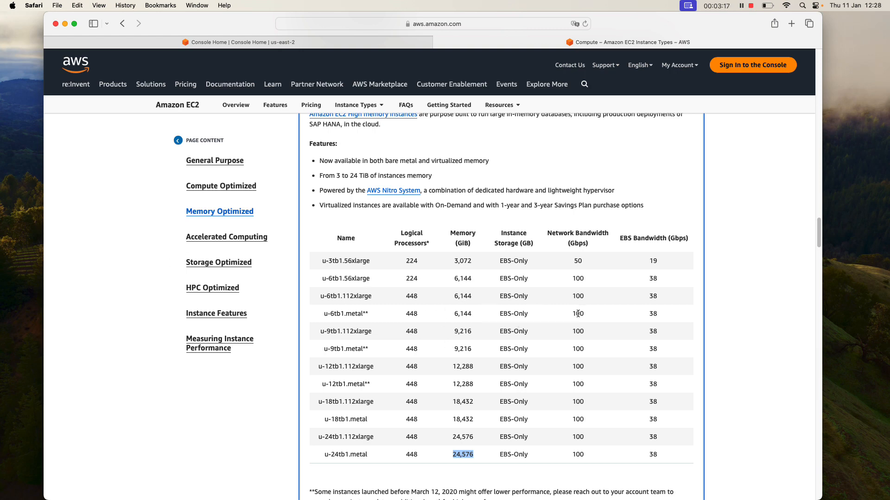
scroll(578, 314, down, 1)
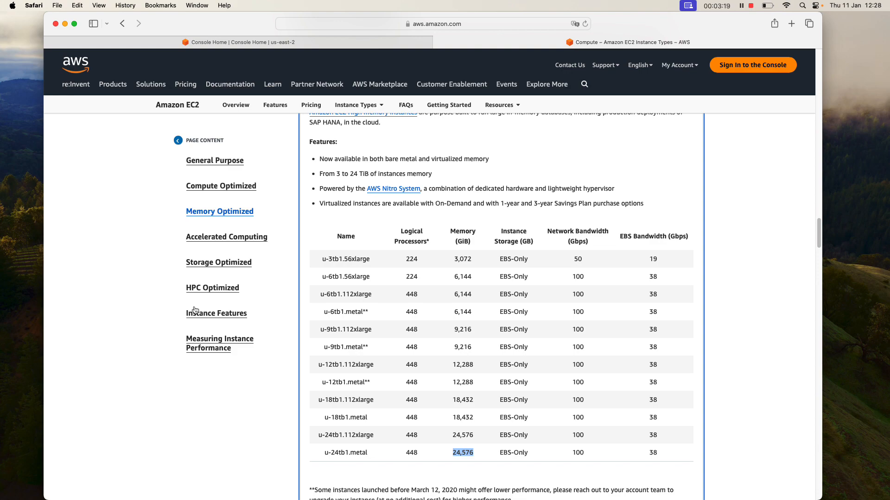
- Go back to the Amazon EC2 overview page and review its introduction and use cases
scroll(539, 318, up, 10)
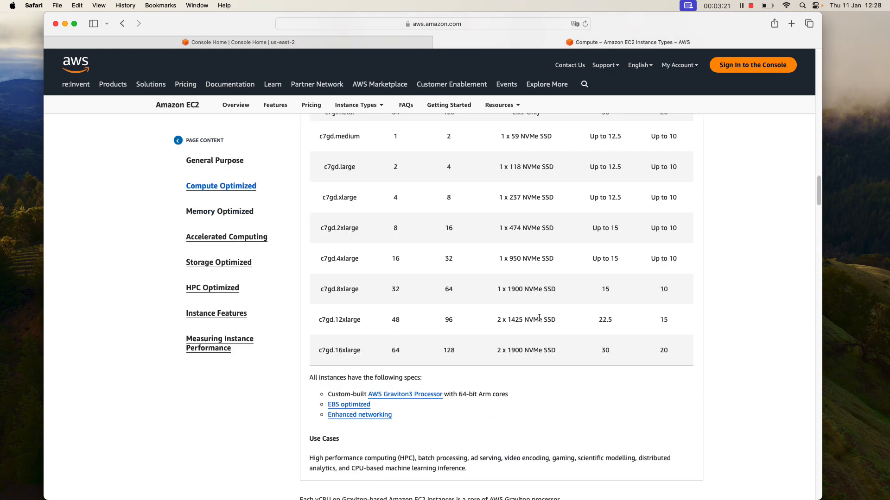
scroll(539, 318, up, 15)
scroll(483, 318, up, 8)
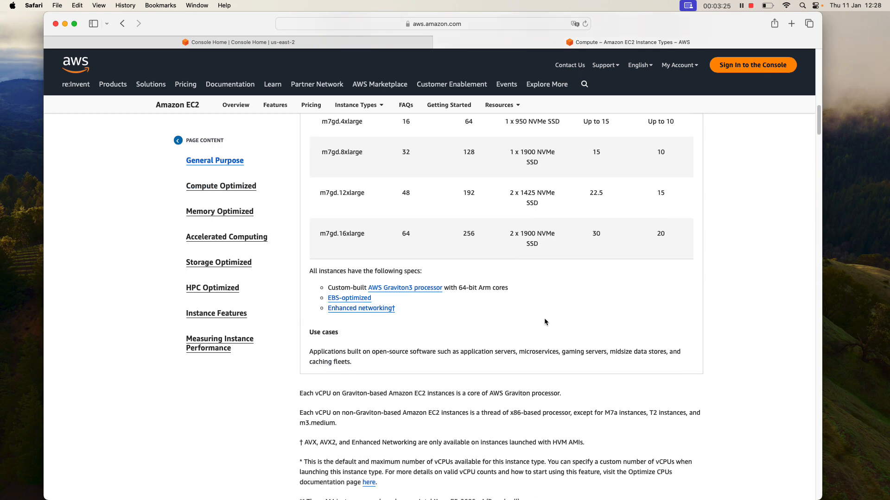
drag(819, 119, 824, 68)
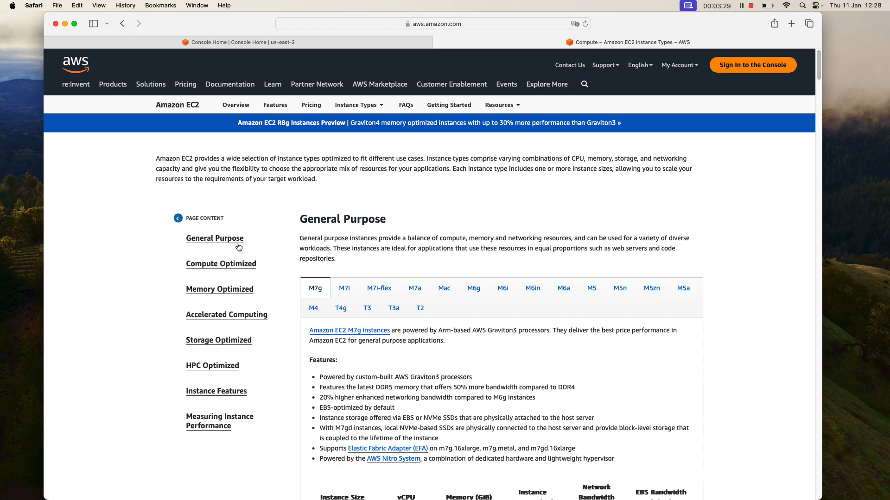
click(178, 106)
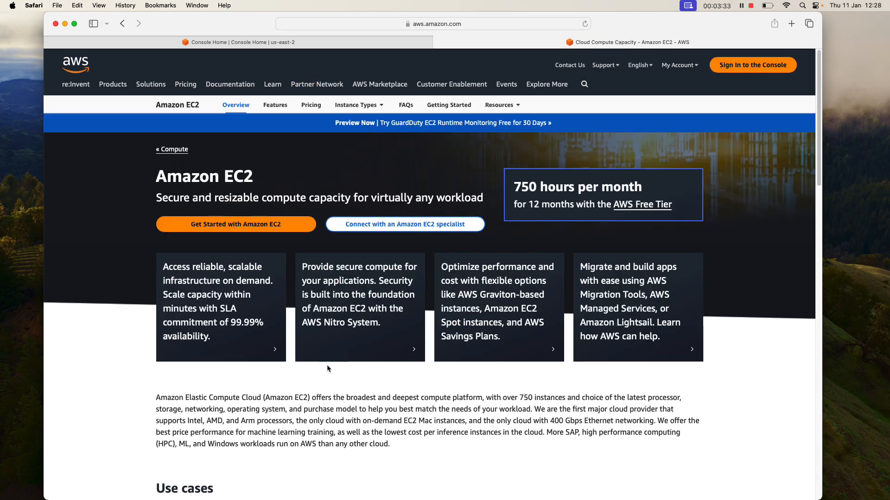
scroll(327, 365, down, 7)
scroll(329, 370, up, 6)
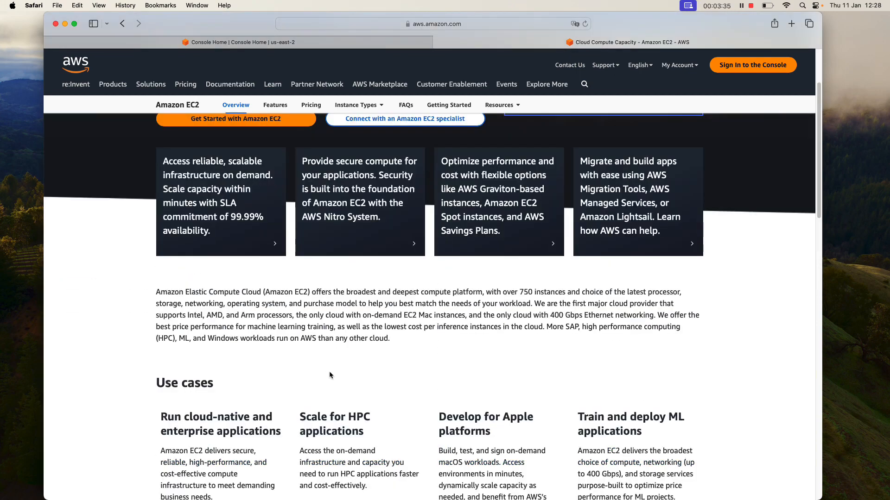
scroll(331, 375, up, 3)
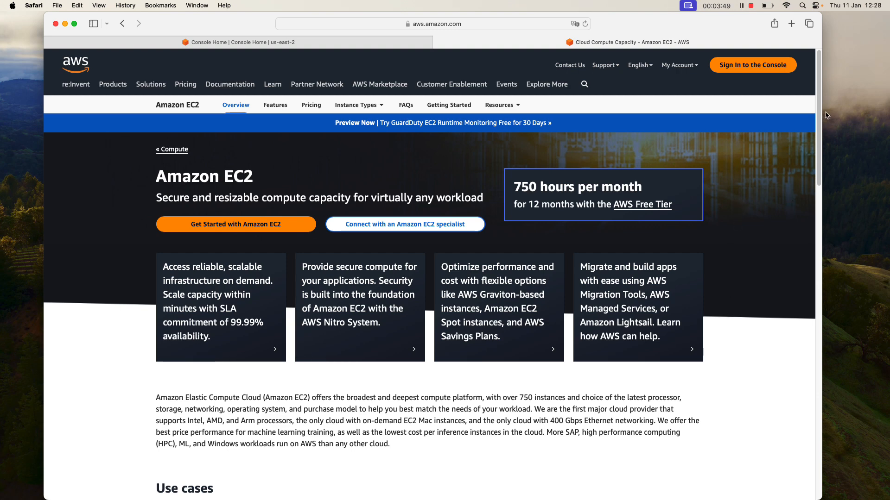
scroll(663, 169, down, 5)
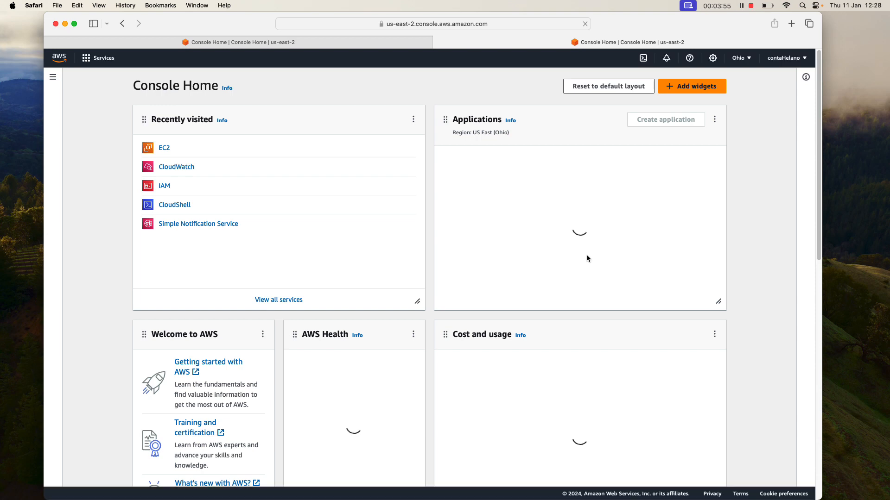
- Open the EC2 dashboard from the AWS console home
click(163, 148)
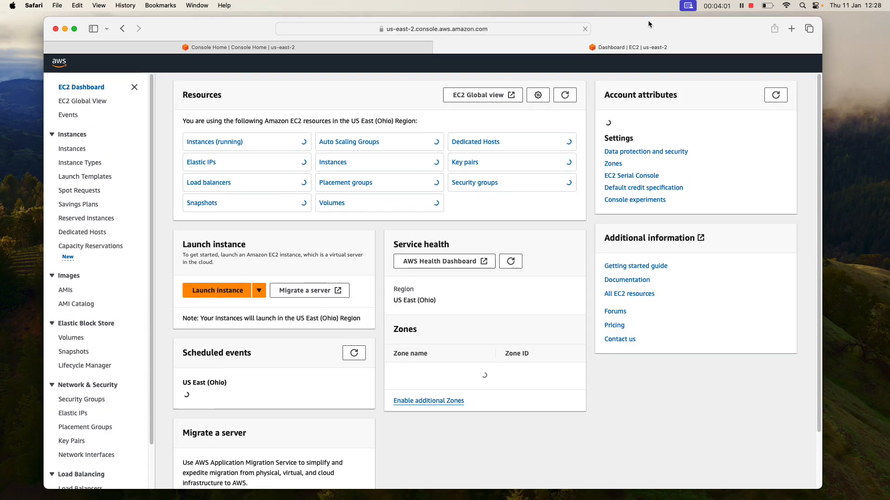
double_click(648, 21)
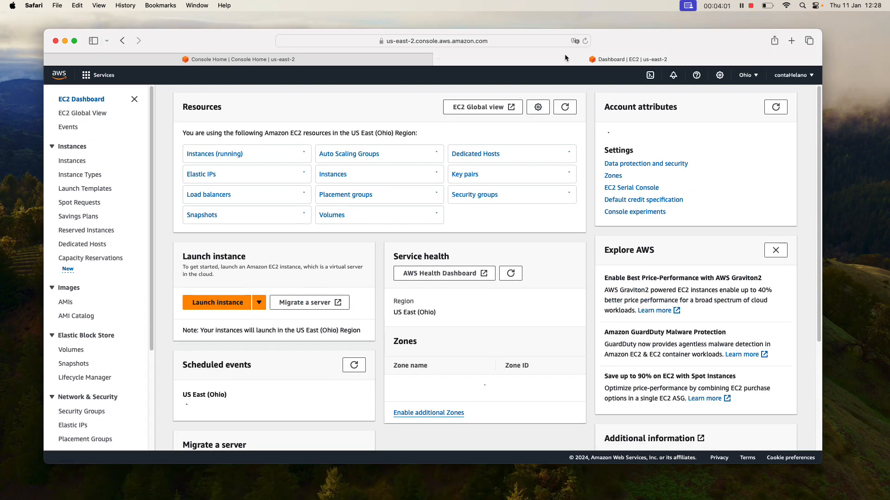
double_click(674, 32)
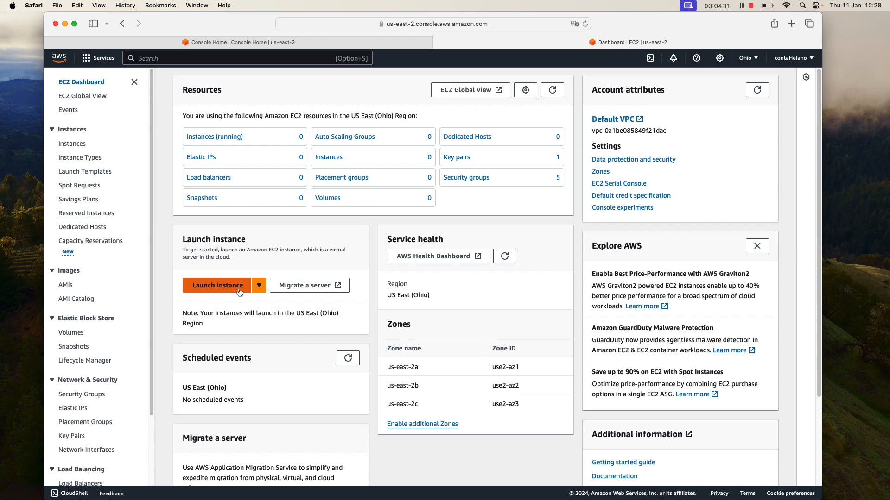
- Start launching a new EC2 instance and name it web-app
click(201, 288)
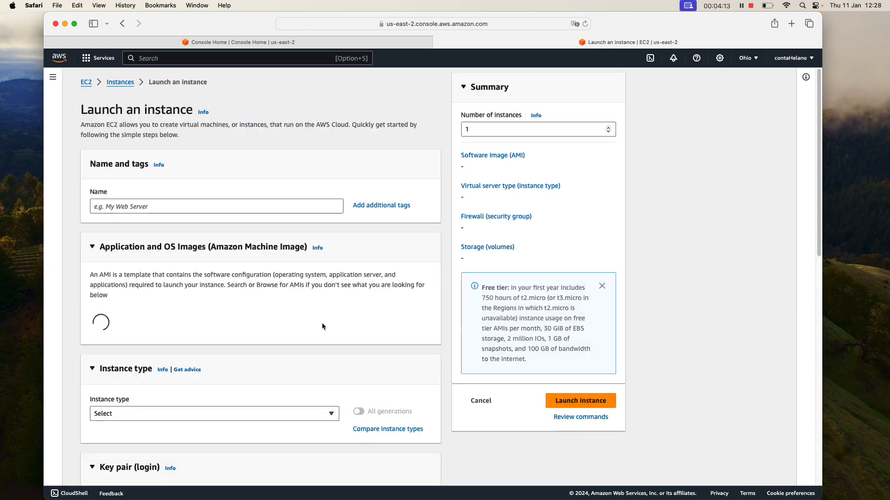
click(164, 208)
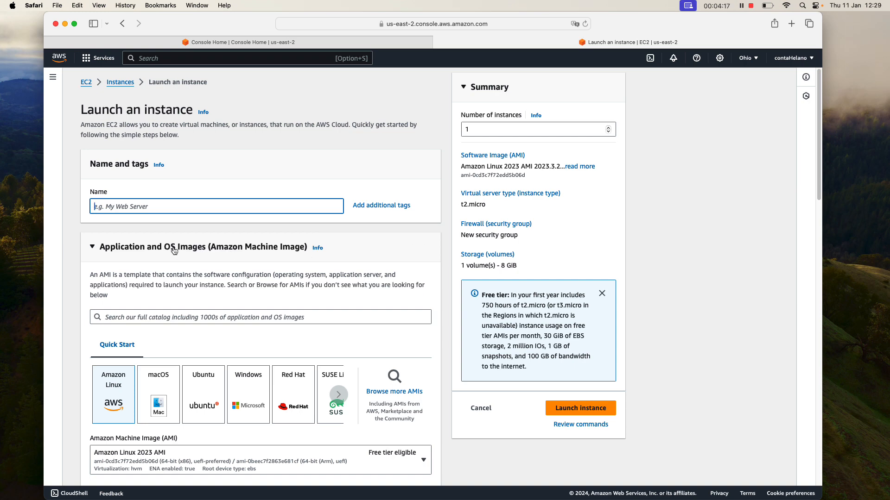
text(web-app)
- Browse the Quick Start operating system images through to Debian and return to Amazon Linux
scroll(357, 296, down, 1)
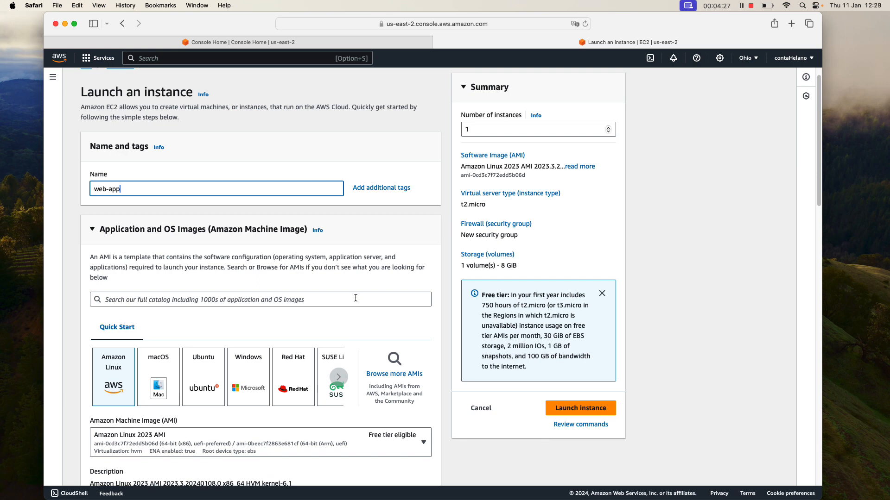
scroll(356, 299, down, 3)
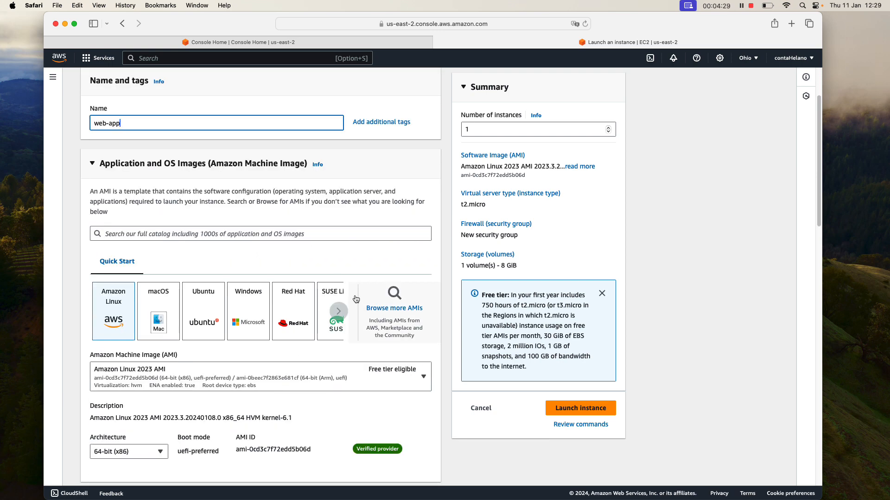
scroll(335, 324, down, 1)
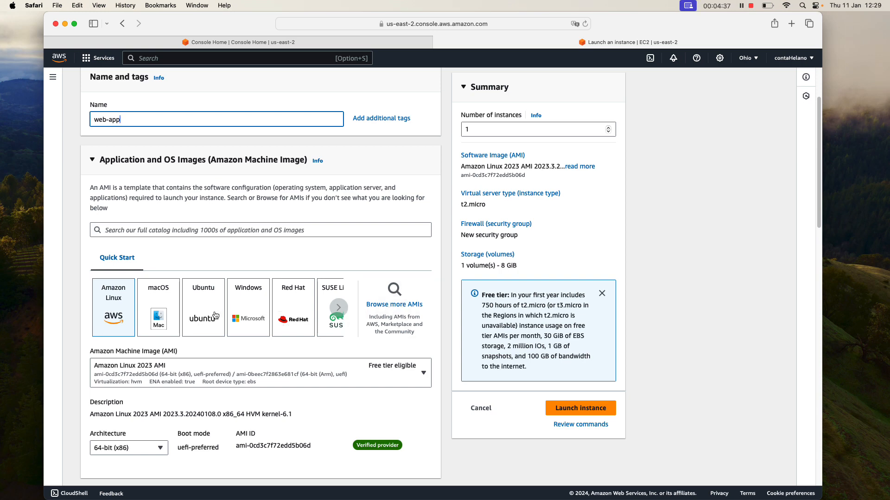
click(341, 308)
click(341, 309)
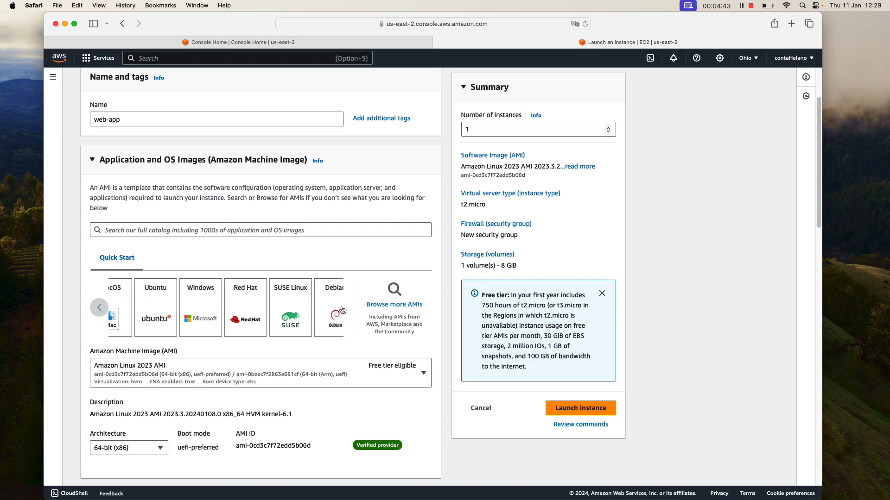
double_click(104, 313)
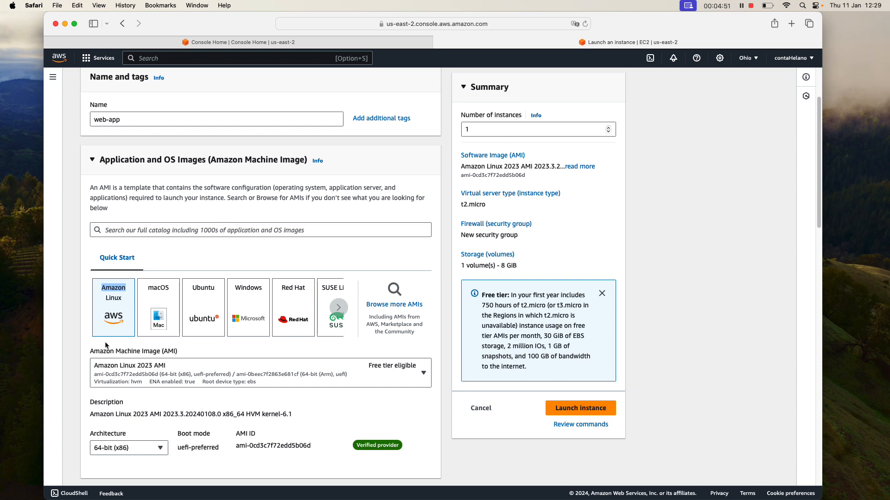
- Examine the available Amazon Linux machine images and their free tier eligibility, keeping the Amazon Linux 2023 AMI
scroll(287, 320, up, 3)
scroll(288, 320, down, 5)
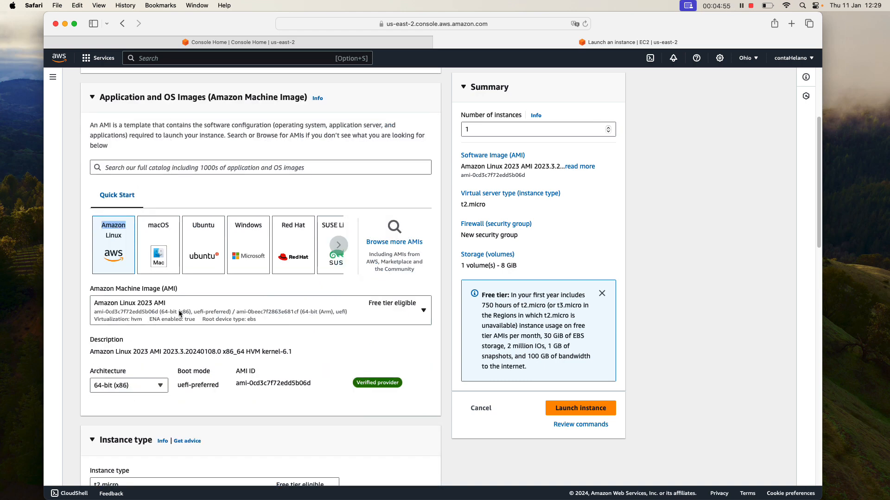
click(179, 312)
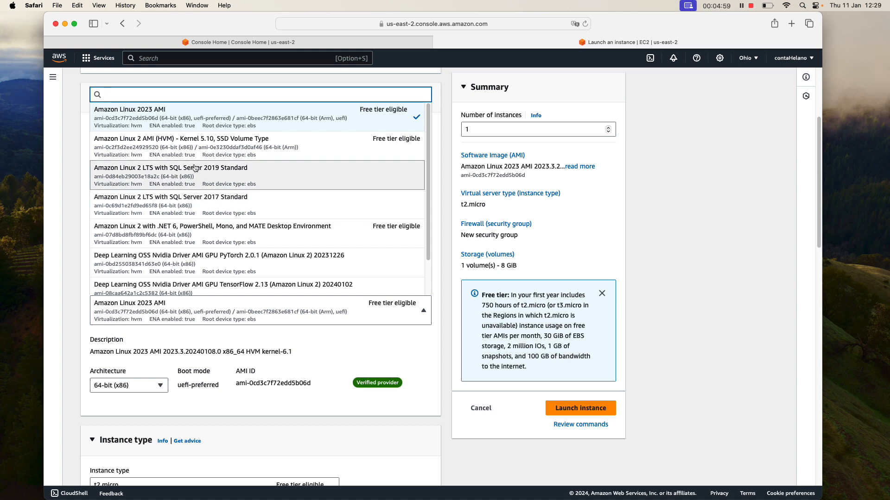
scroll(194, 168, up, 3)
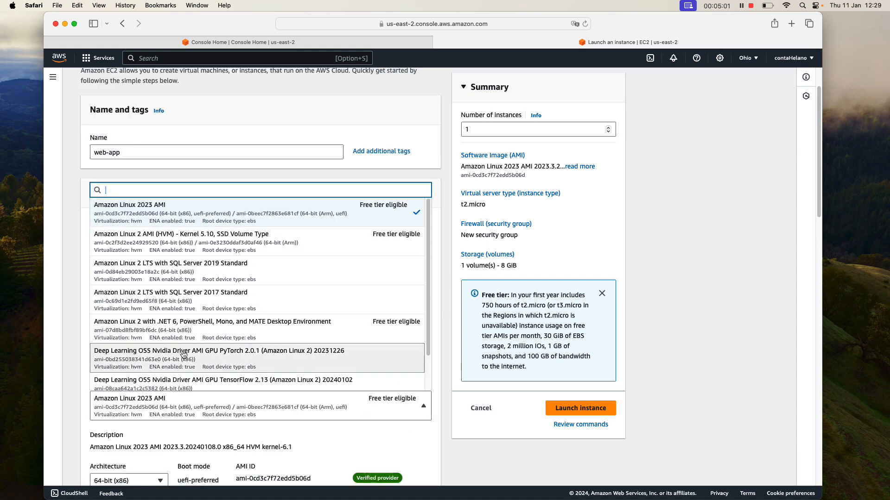
scroll(183, 355, up, 2)
scroll(190, 357, down, 3)
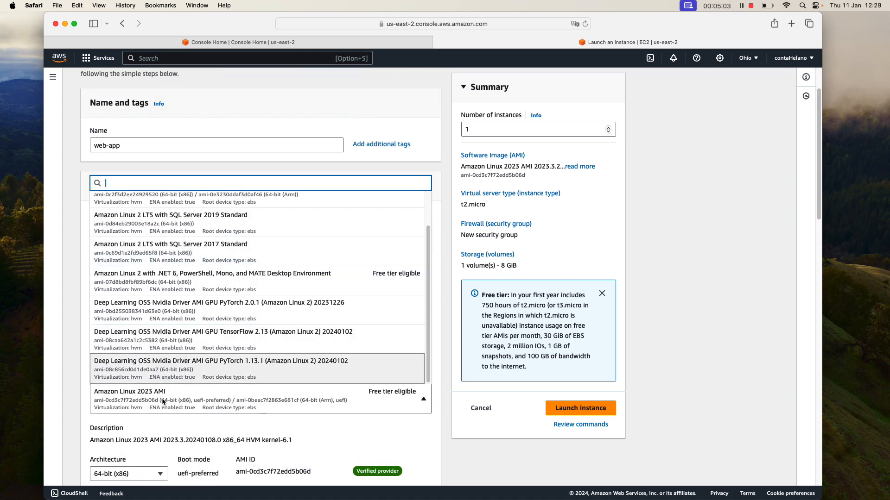
scroll(160, 366, down, 3)
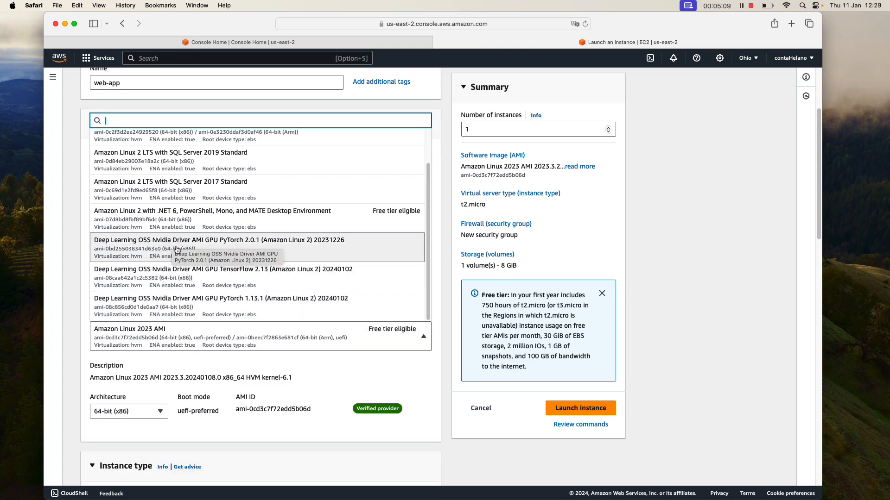
scroll(236, 250, down, 4)
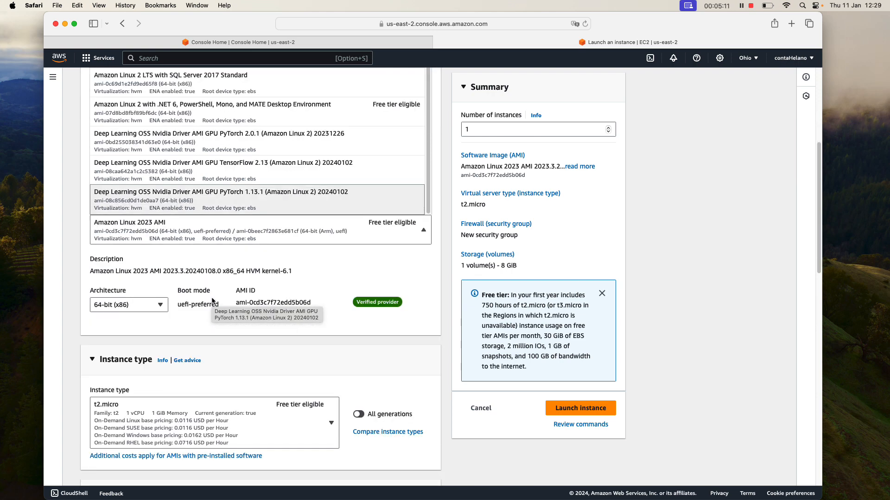
scroll(223, 278, up, 6)
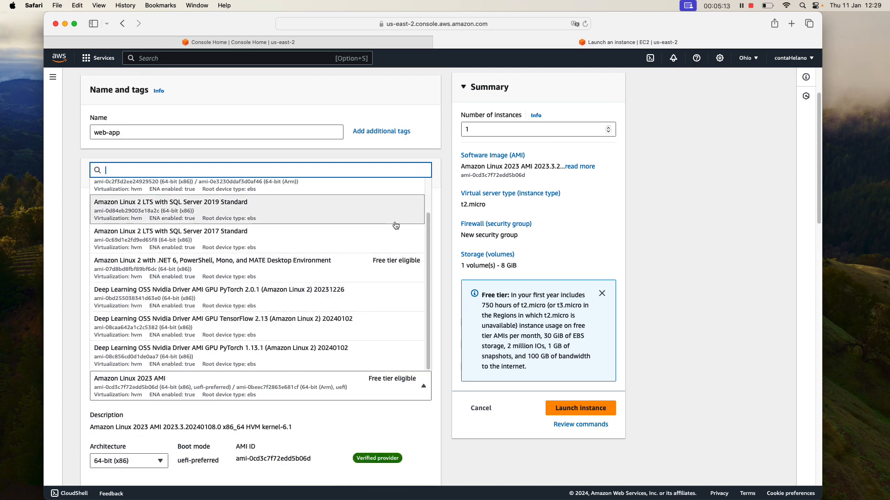
drag(428, 218, 436, 179)
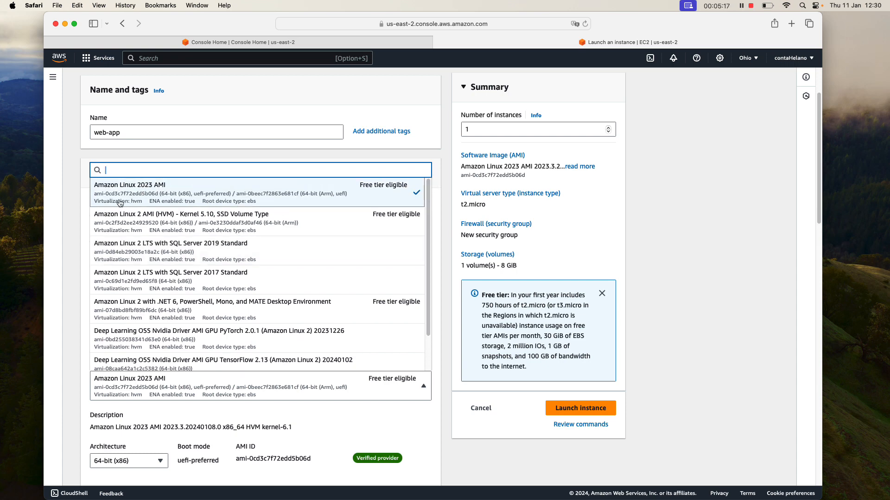
click(364, 398)
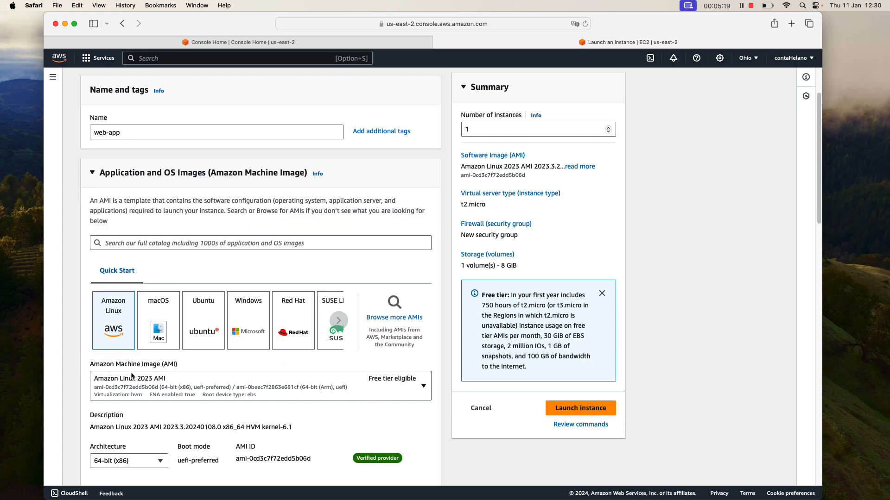
- Check the architecture options for the Amazon Linux 2023 AMI, keeping 64-bit (x86)
scroll(132, 376, up, 2)
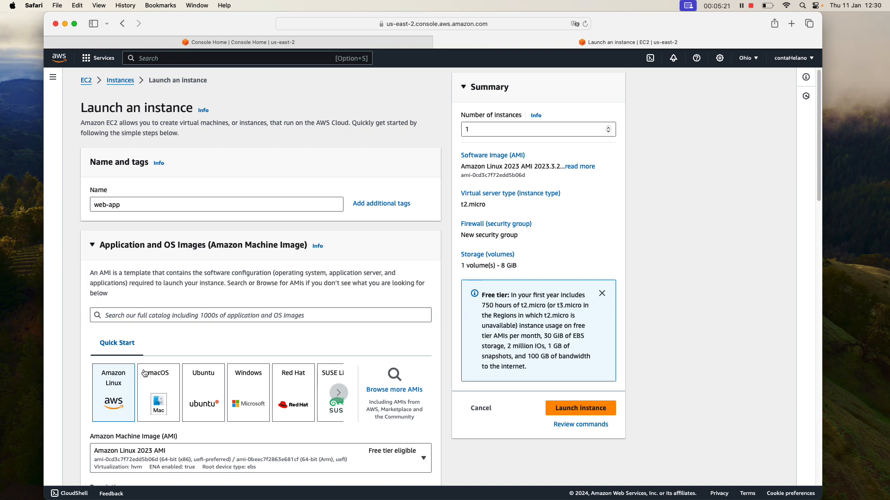
scroll(144, 373, down, 7)
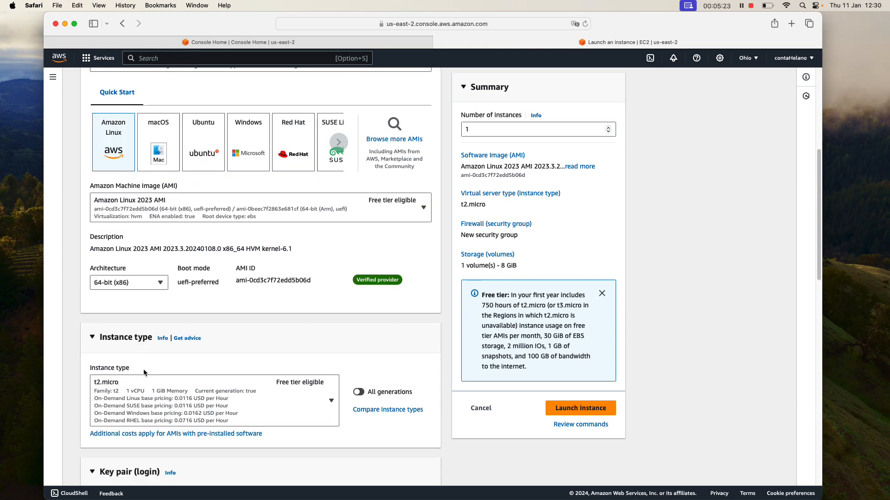
click(144, 284)
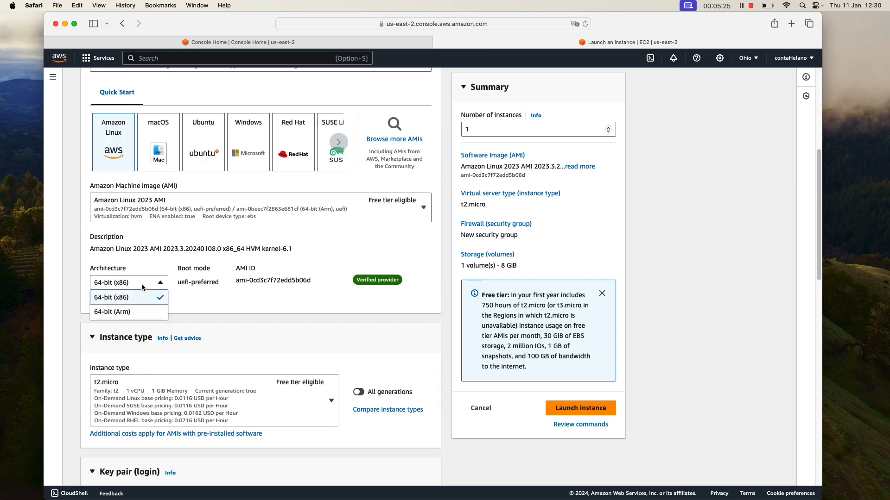
click(145, 271)
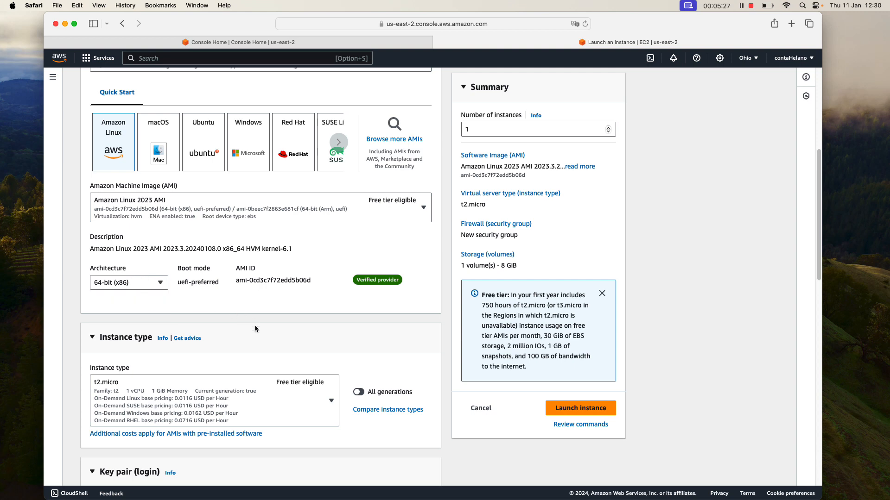
- Examine the available instance types and their hourly pricing, keeping the free tier eligible t2.micro
scroll(99, 362, down, 5)
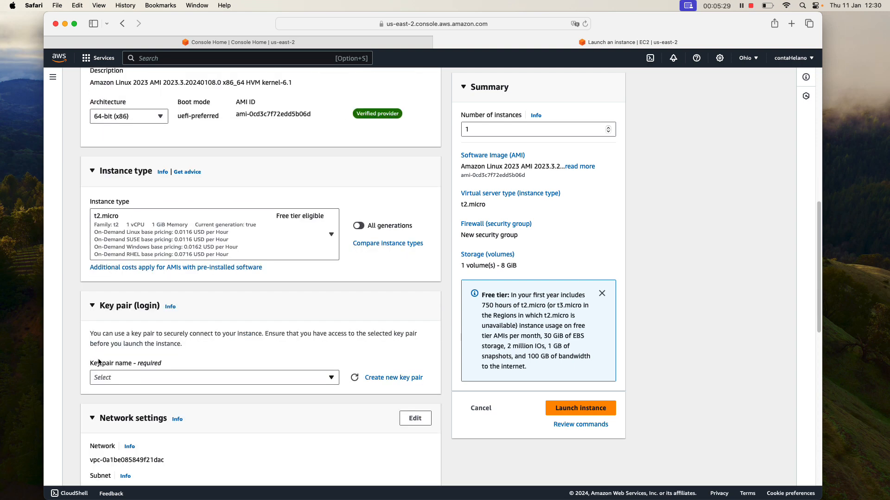
click(278, 238)
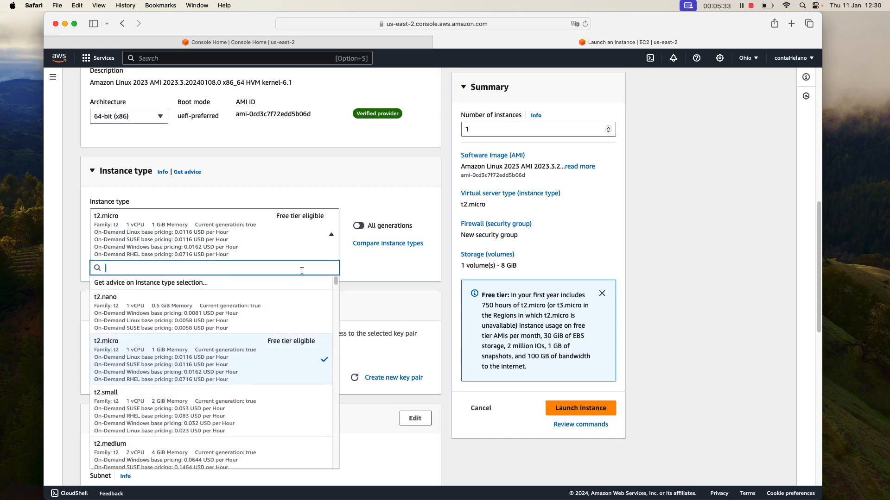
scroll(204, 378, up, 4)
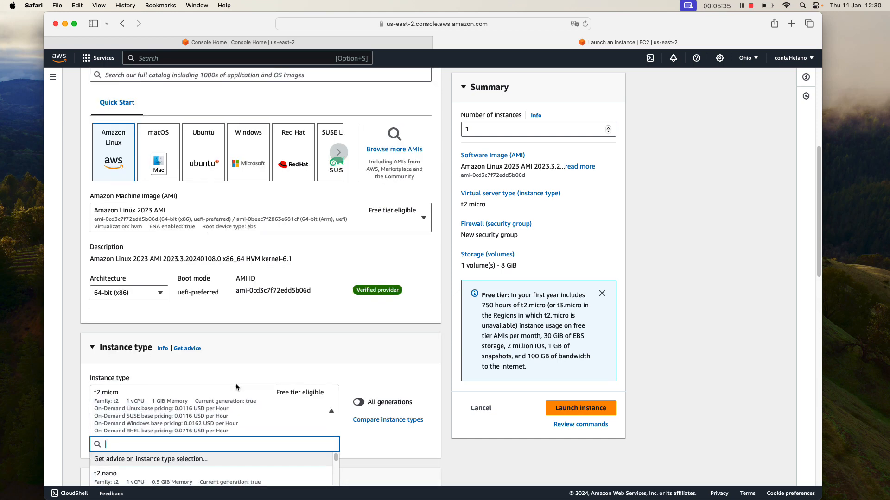
scroll(236, 387, down, 6)
scroll(240, 388, down, 4)
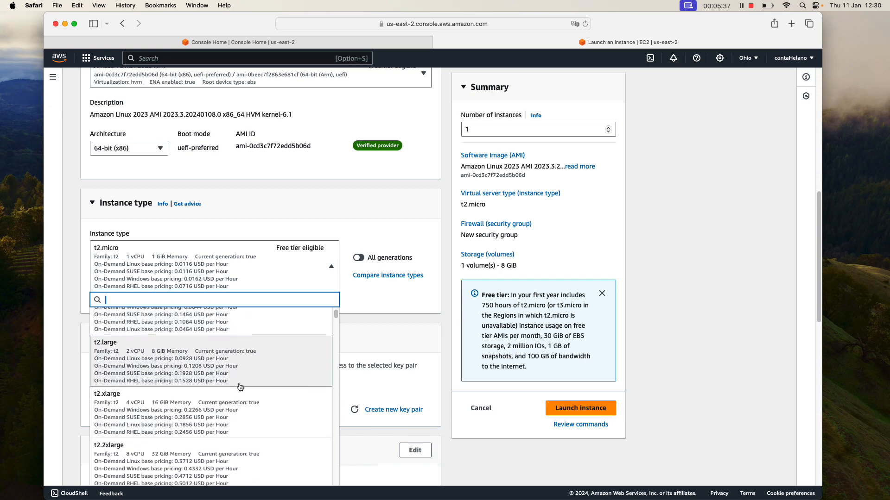
scroll(242, 387, down, 2)
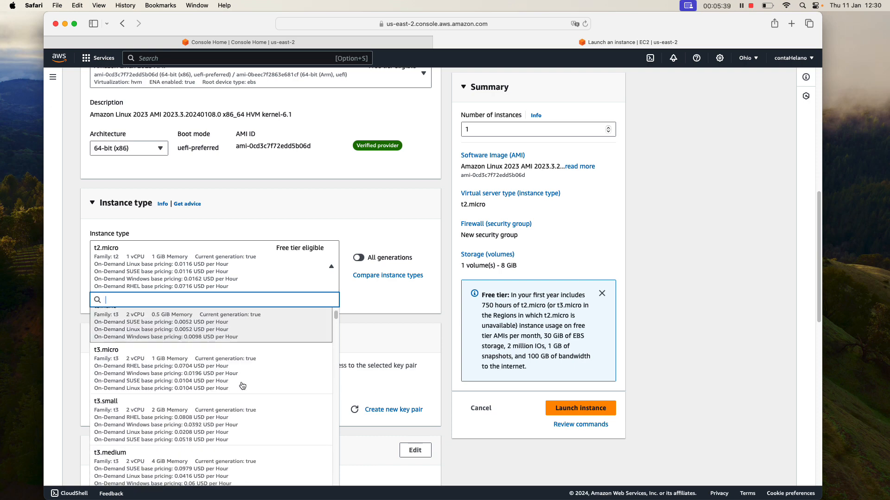
drag(336, 317, 336, 309)
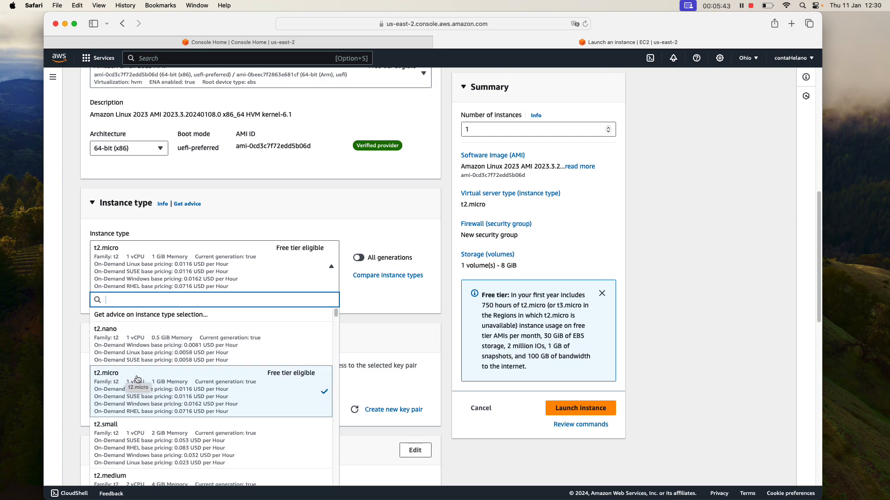
scroll(152, 378, up, 1)
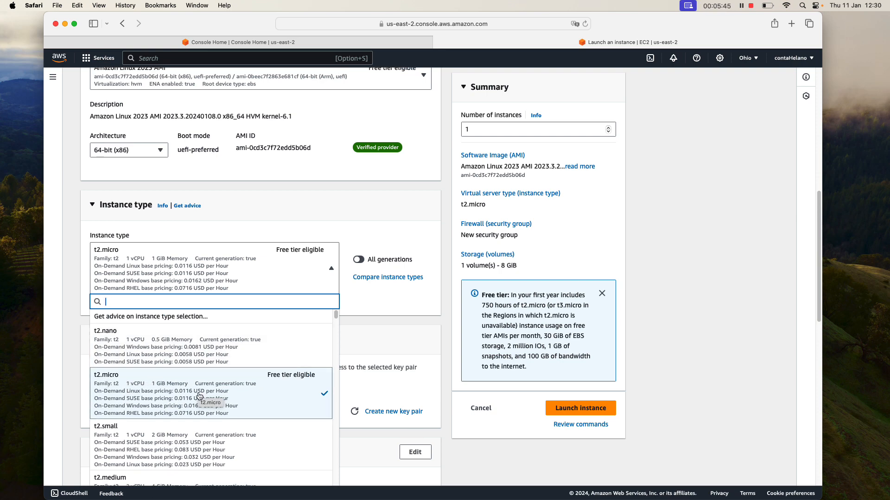
mouse_move(337, 315)
mouse_down()
mouse_move(338, 446)
mouse_move(339, 310)
mouse_up()
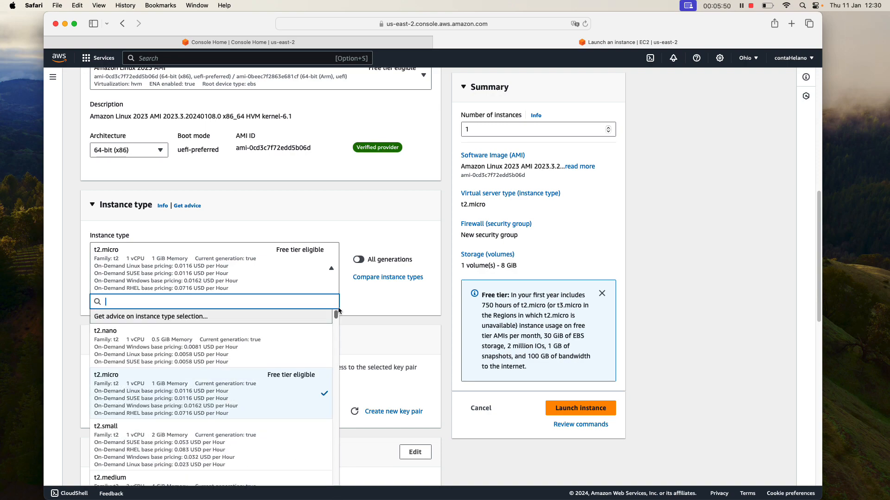
click(194, 393)
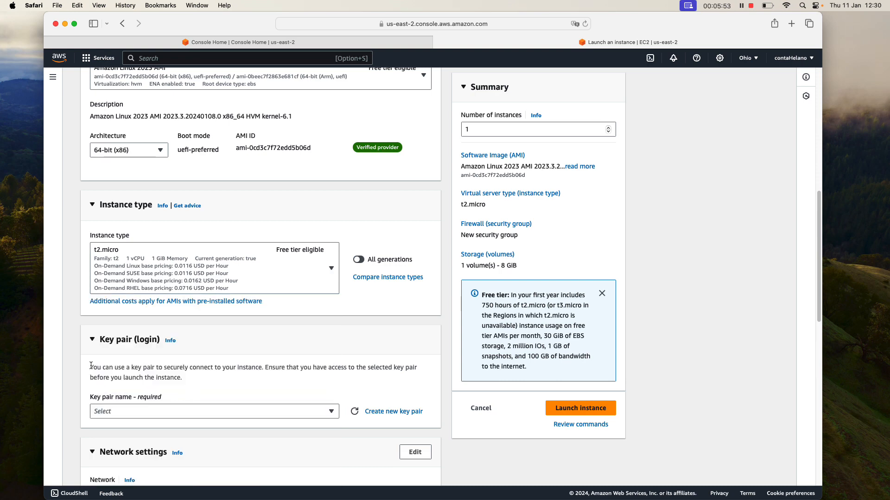
- Start creating a new key pair for the instance login and name it web-app-aws-key-2
scroll(90, 365, down, 5)
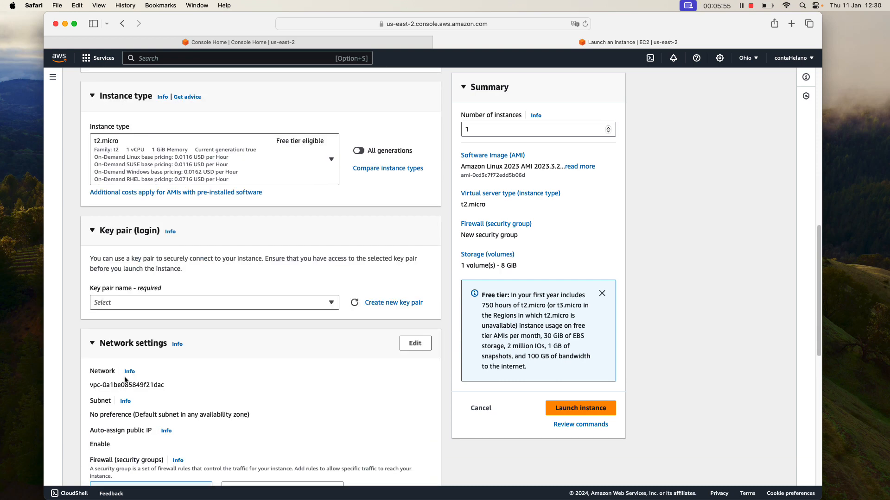
click(163, 304)
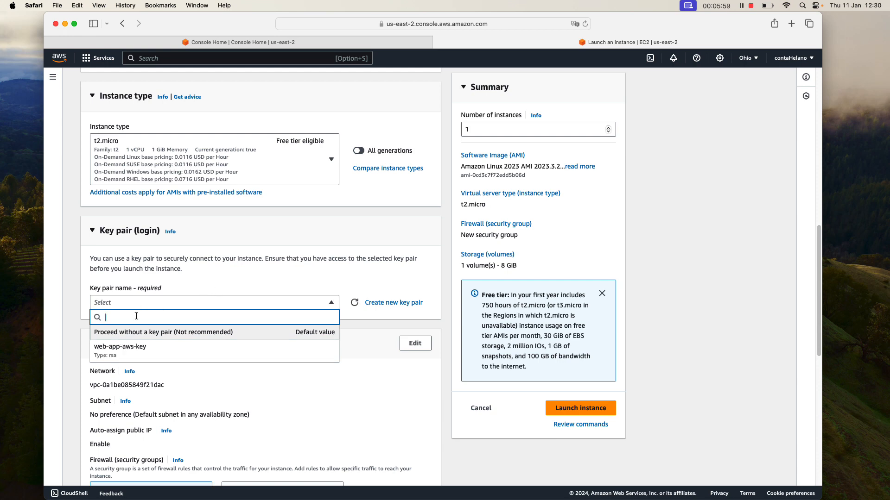
click(387, 290)
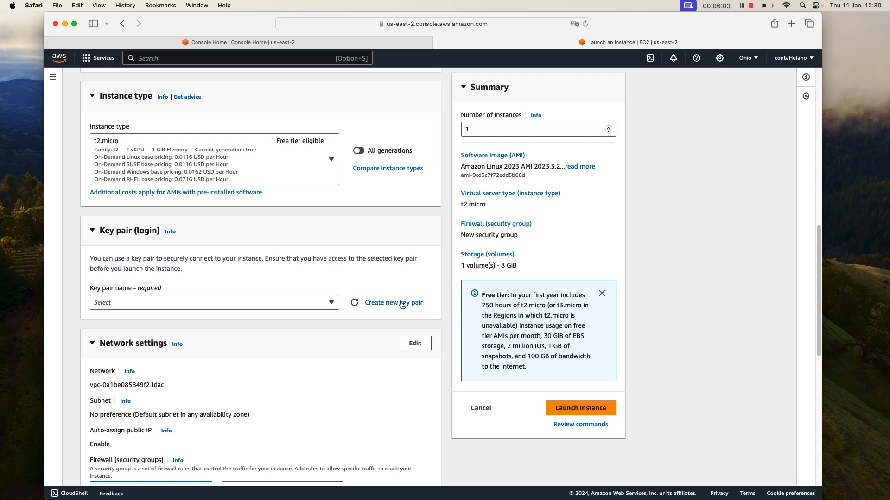
click(402, 304)
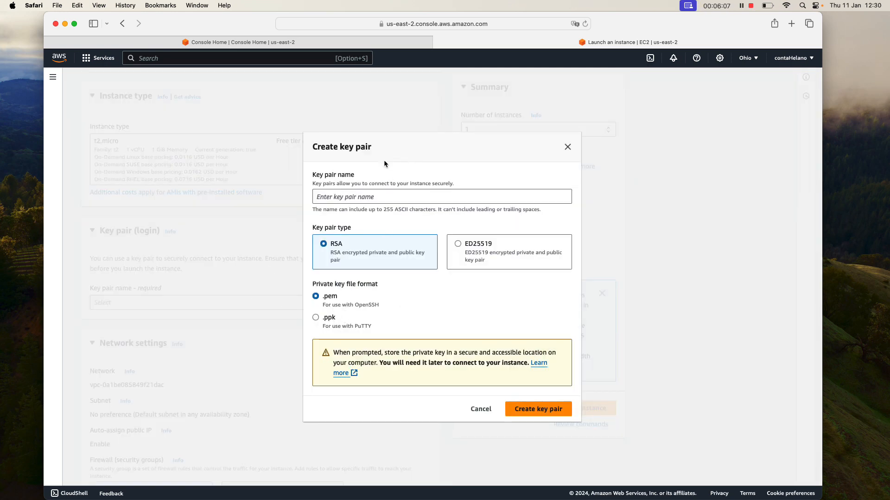
click(362, 197)
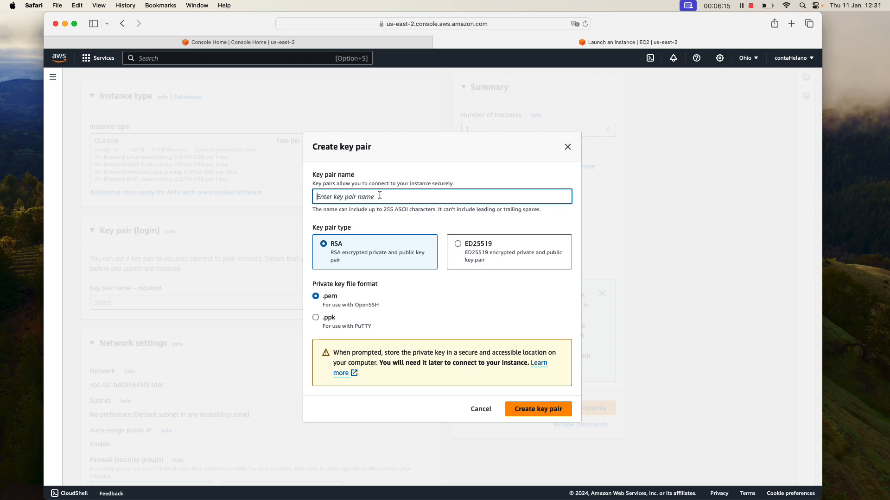
text(we)
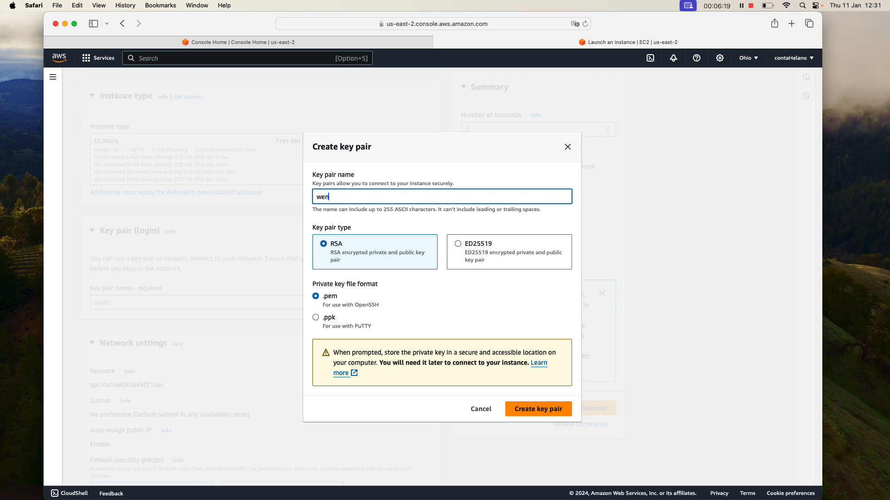
text(b-app-ke)
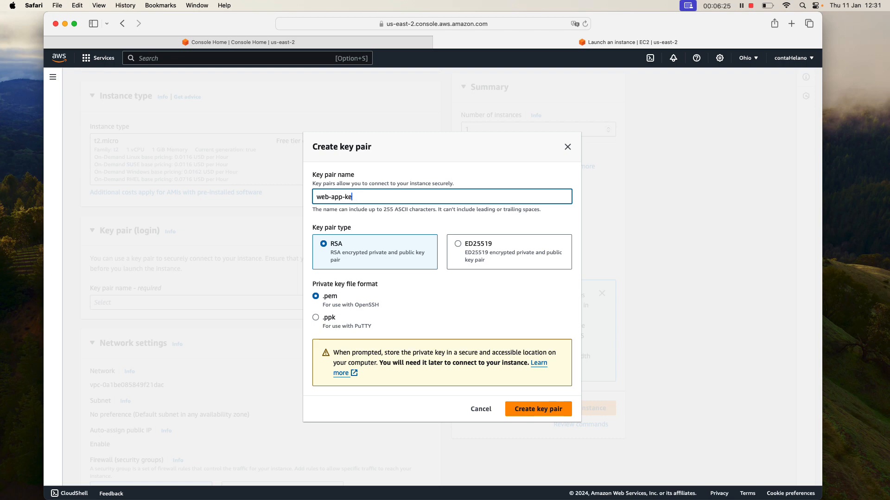
text(y-aws-key)
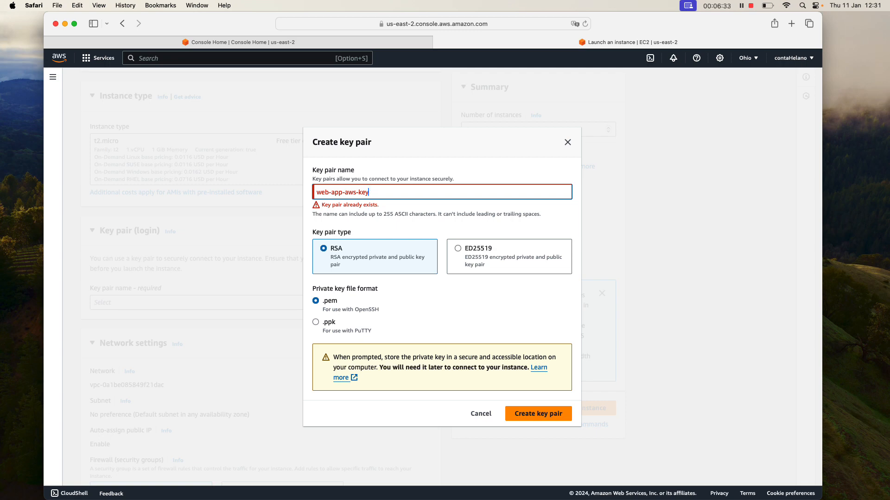
text(-2)
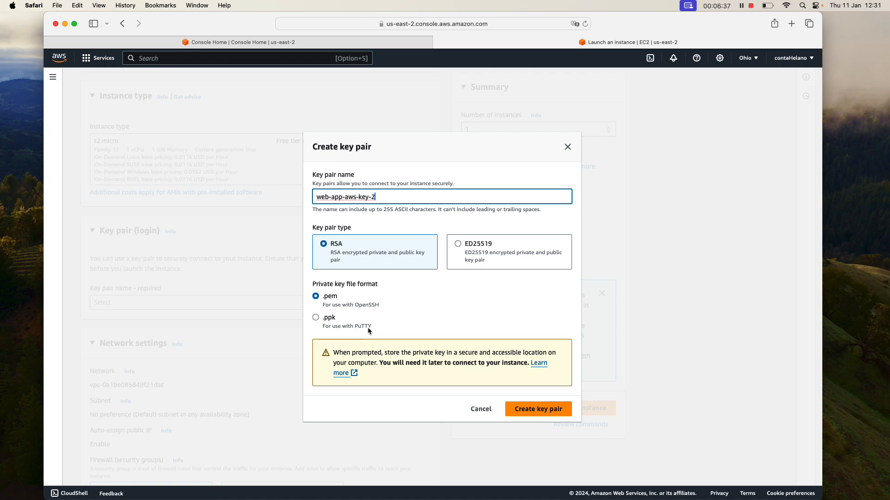
- Create the RSA key pair with the .ppk private key format, allow its download and check the downloaded file
click(386, 285)
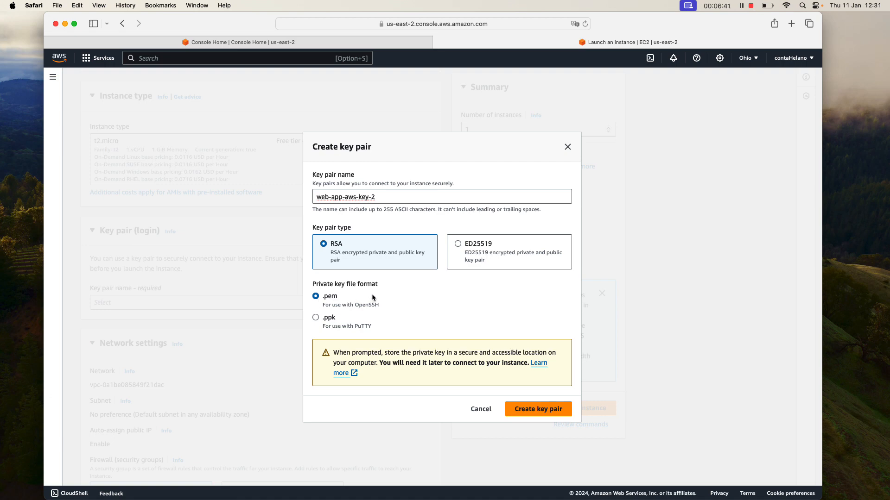
click(318, 323)
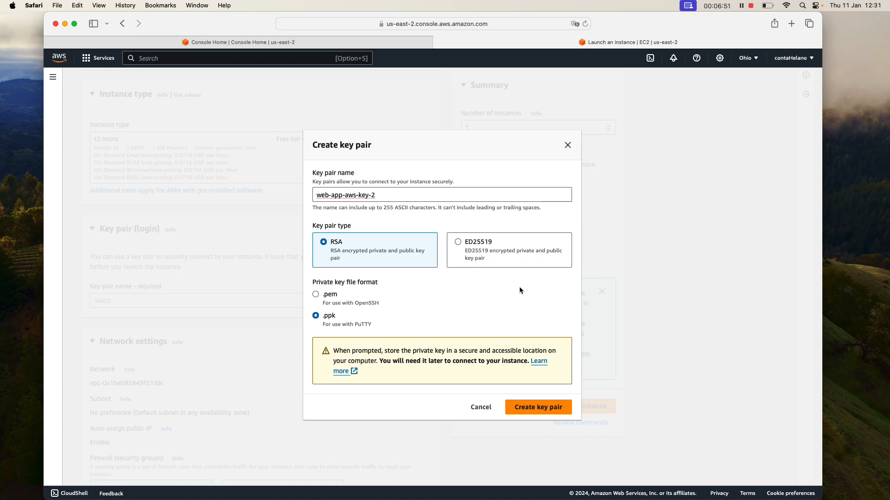
click(536, 415)
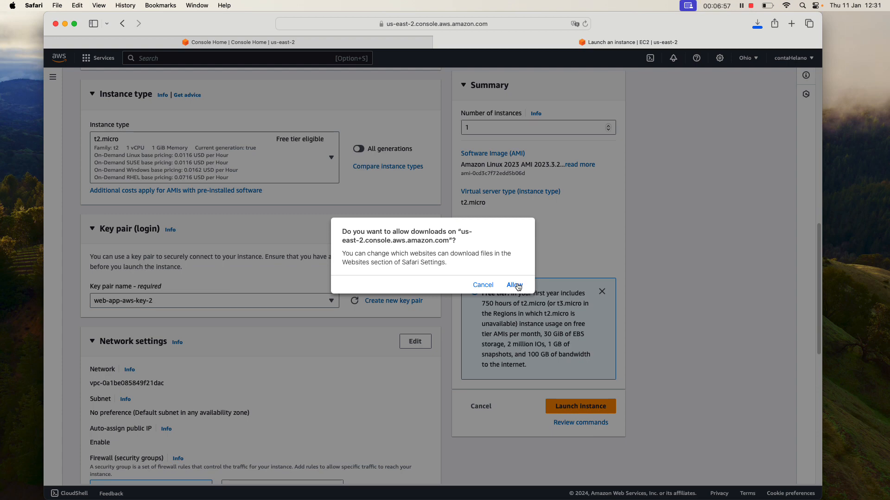
click(515, 285)
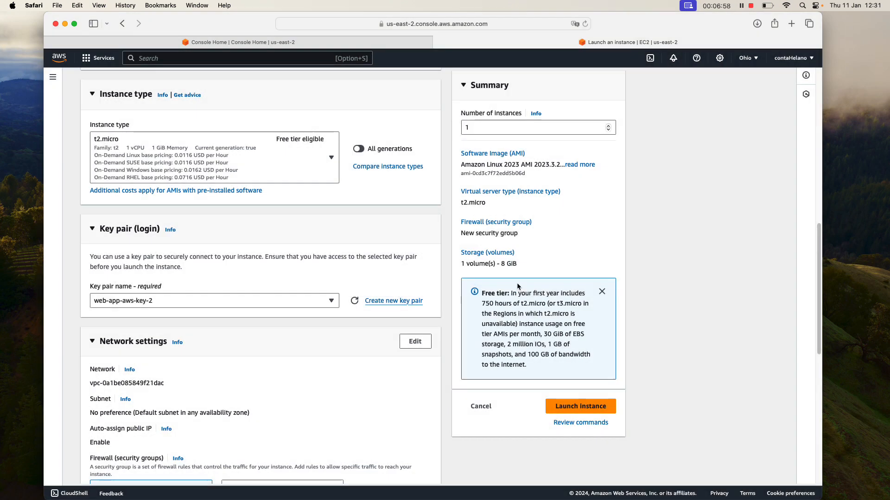
click(757, 24)
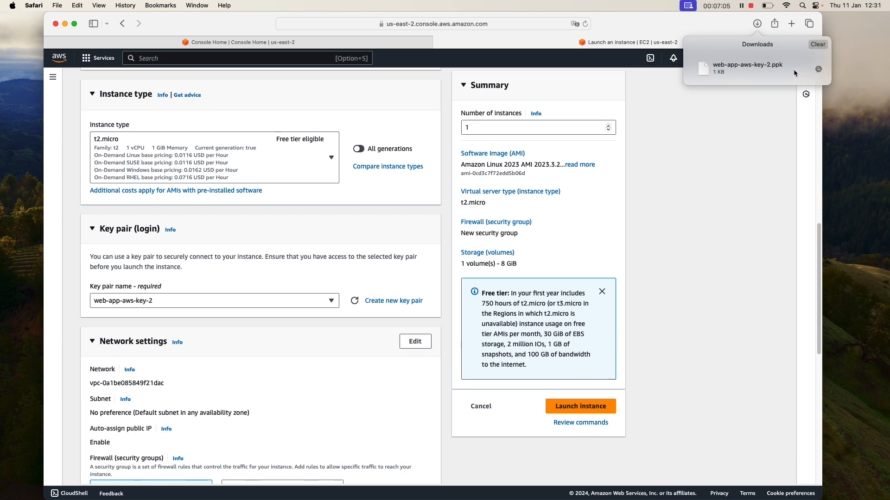
- Allow HTTPS and HTTP traffic from the internet in the new security group's firewall rules
scroll(201, 328, up, 5)
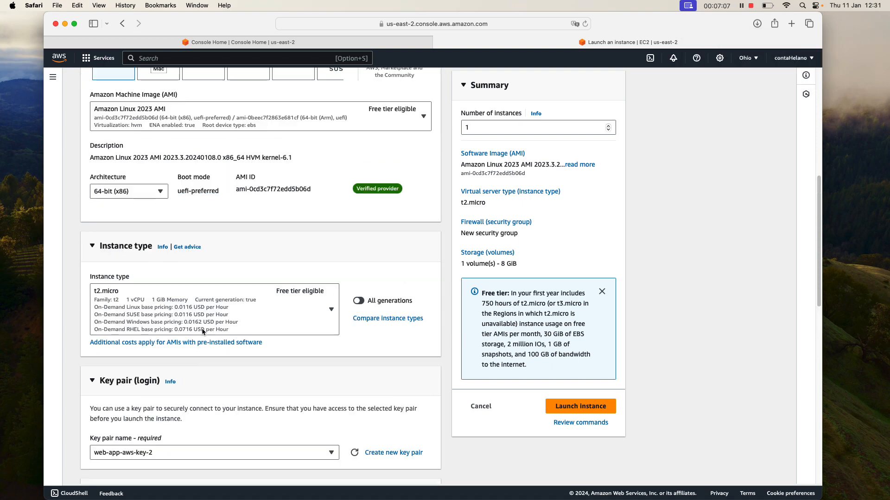
scroll(202, 331, up, 2)
scroll(202, 331, down, 5)
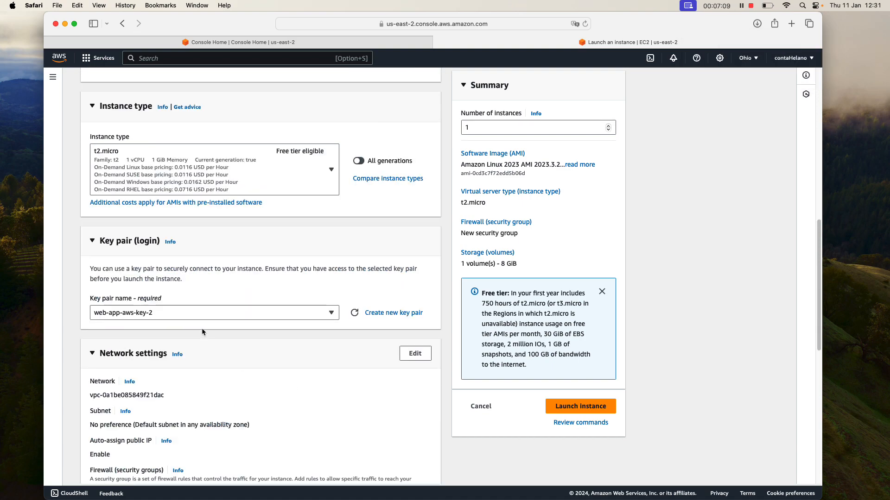
scroll(202, 330, down, 6)
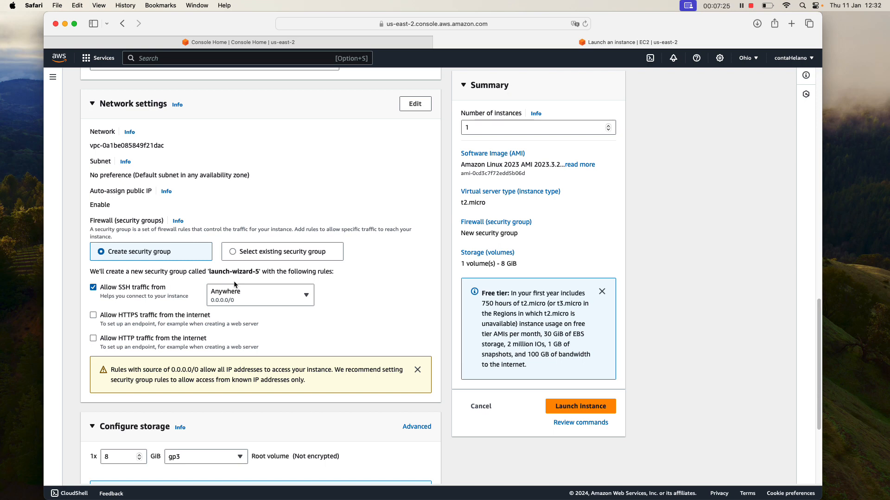
scroll(231, 306, down, 1)
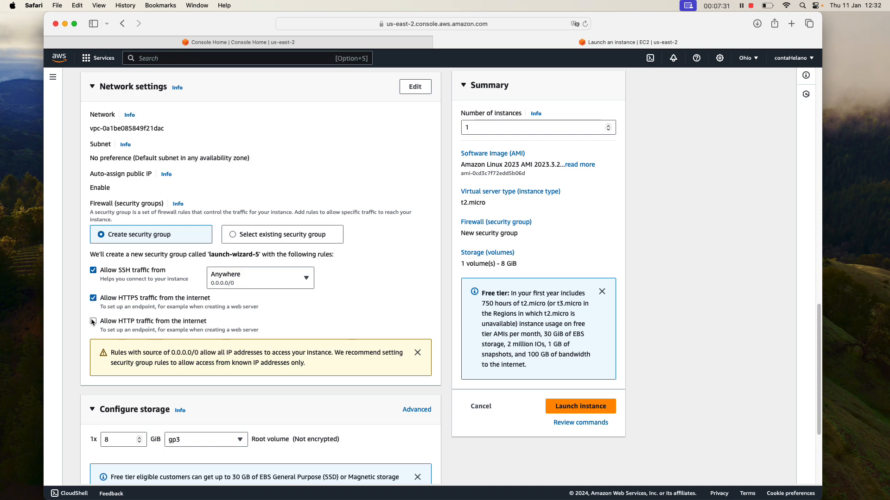
click(93, 322)
scroll(394, 326, up, 1)
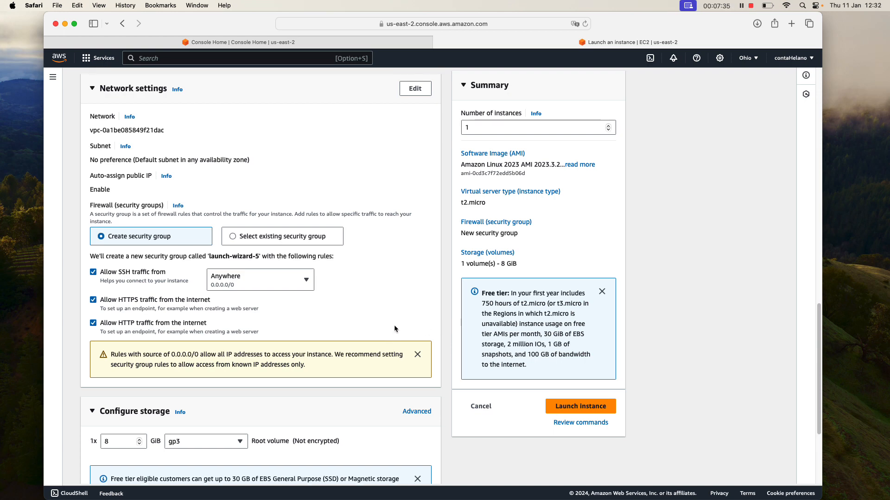
- Review the storage configuration, launch the instance and expand its launch details
scroll(173, 363, down, 2)
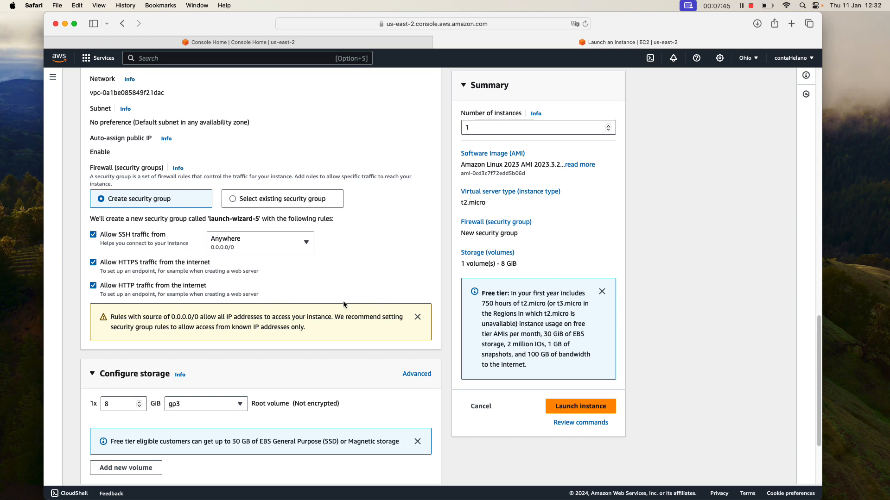
scroll(343, 302, down, 1)
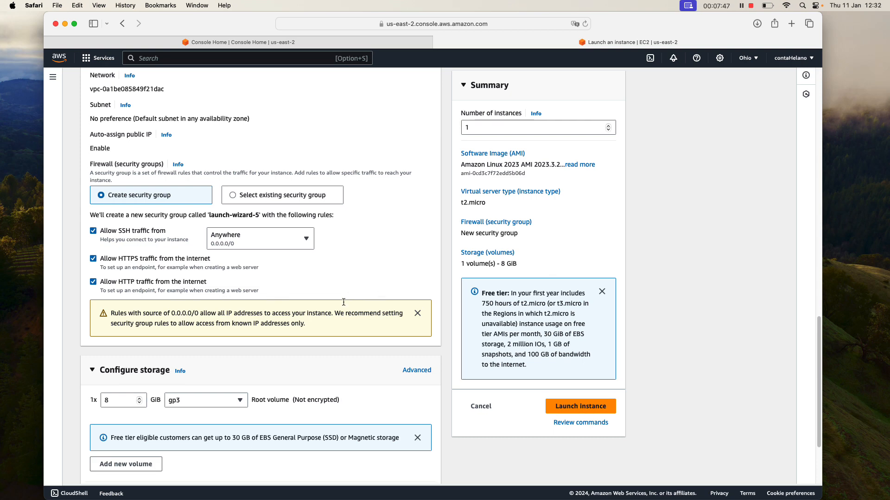
scroll(344, 304, down, 5)
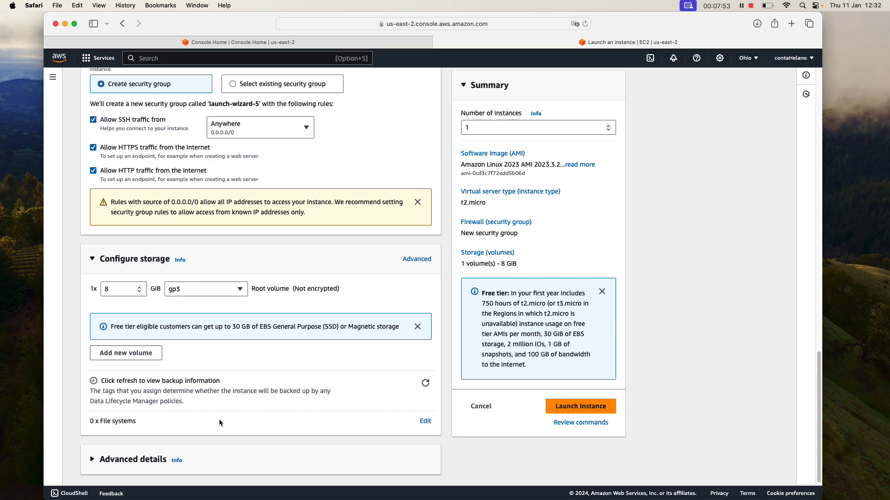
scroll(121, 450, up, 1)
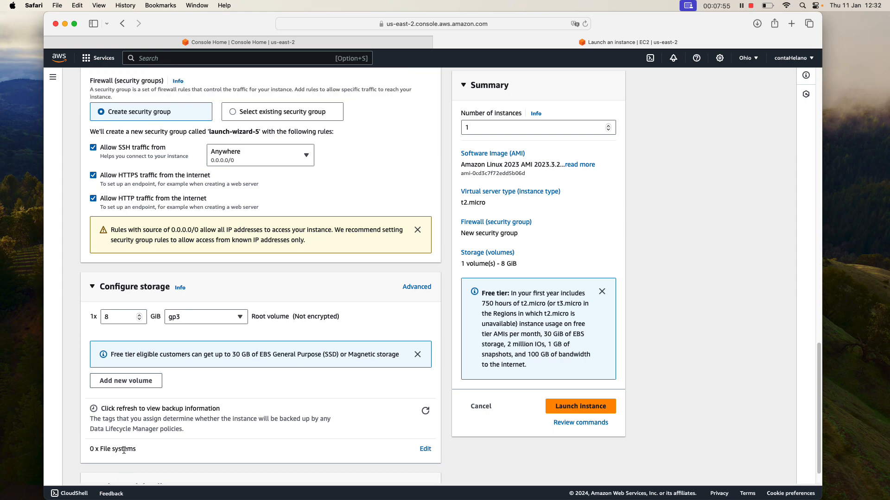
scroll(124, 451, down, 1)
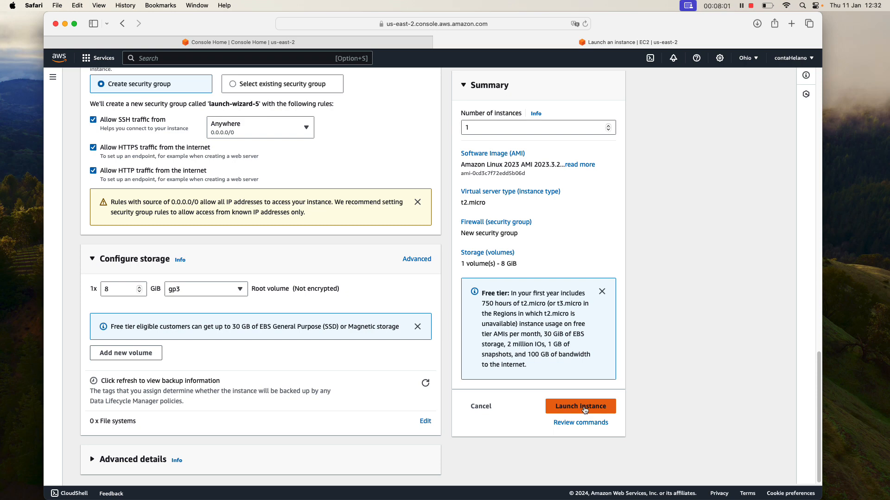
click(585, 409)
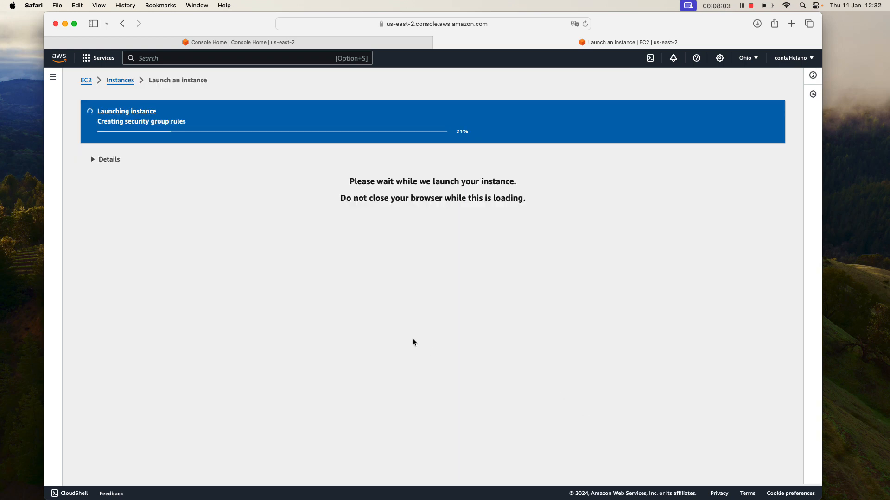
click(92, 160)
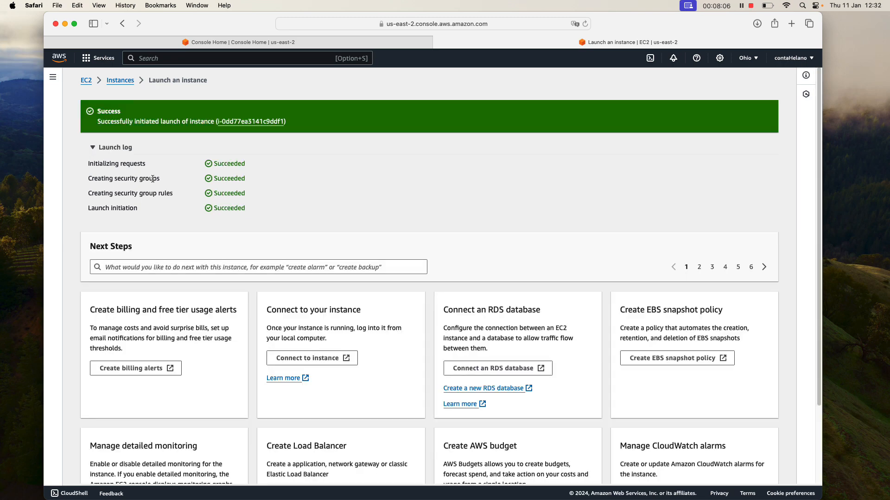
- Open the launched instance in the instances list and open its details page in a separate tab
click(237, 123)
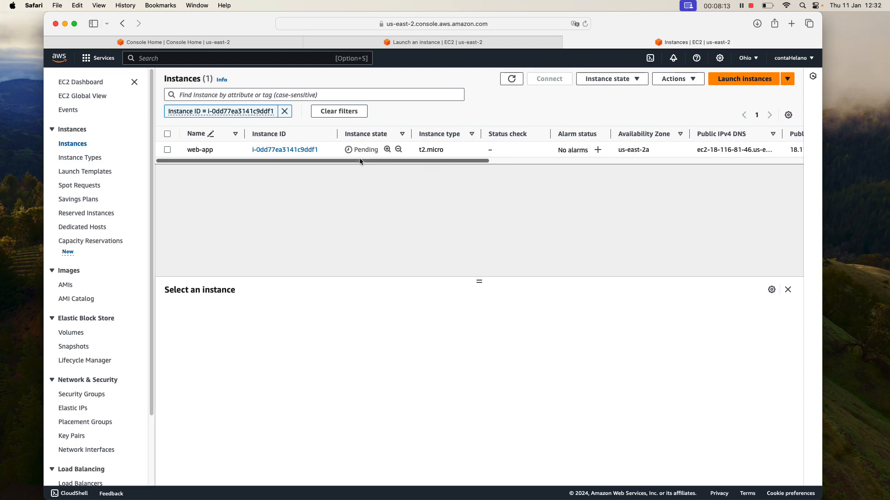
drag(360, 160, 233, 157)
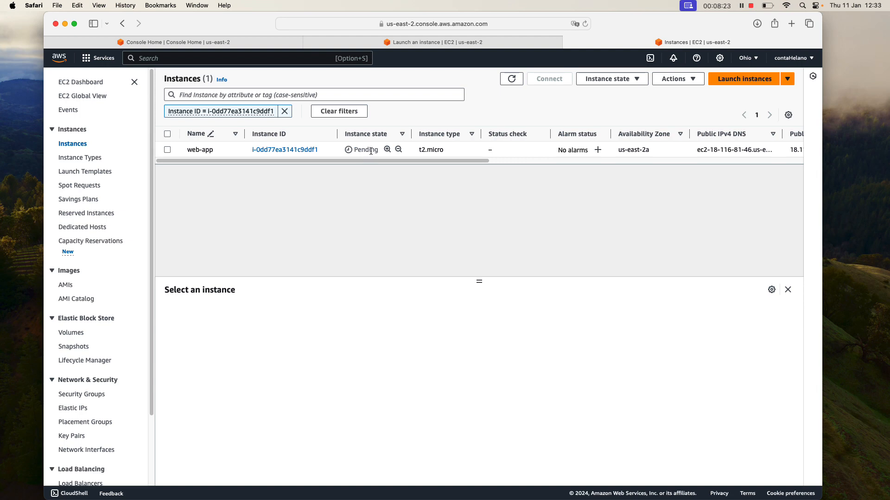
super+click(308, 150)
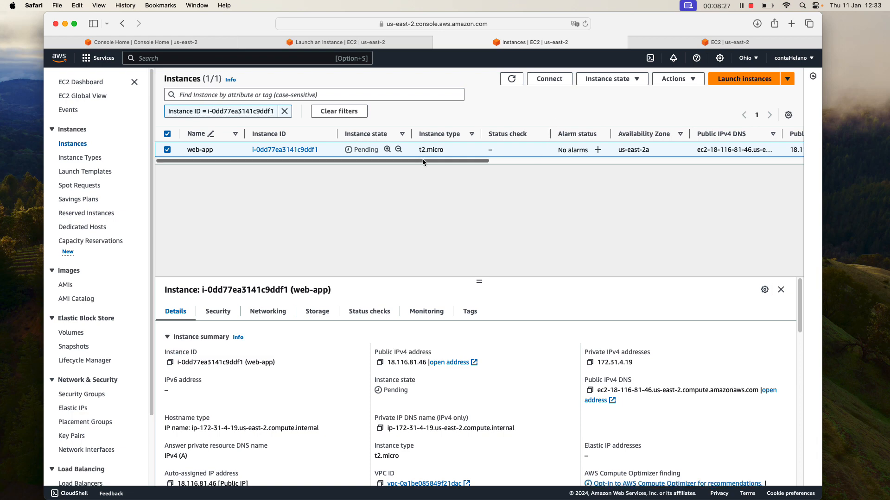
drag(423, 163, 366, 199)
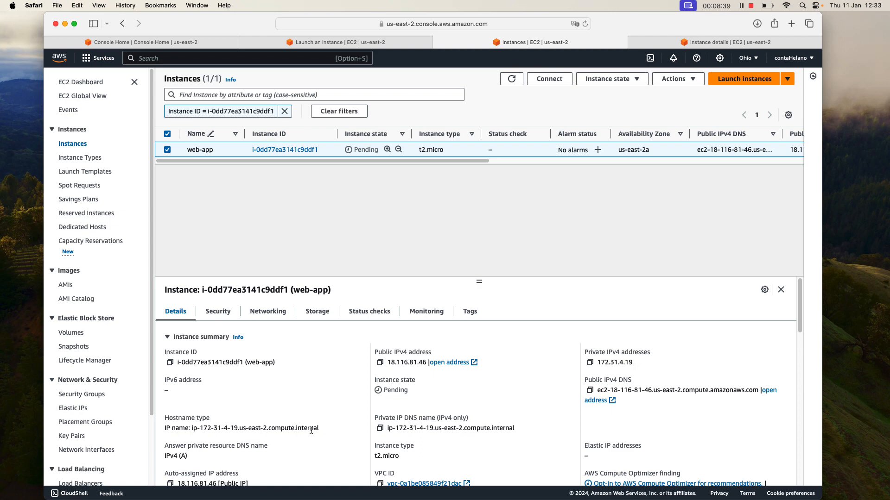
drag(799, 310, 792, 281)
- Reload the instances list to check the state of the web-app instance
click(585, 24)
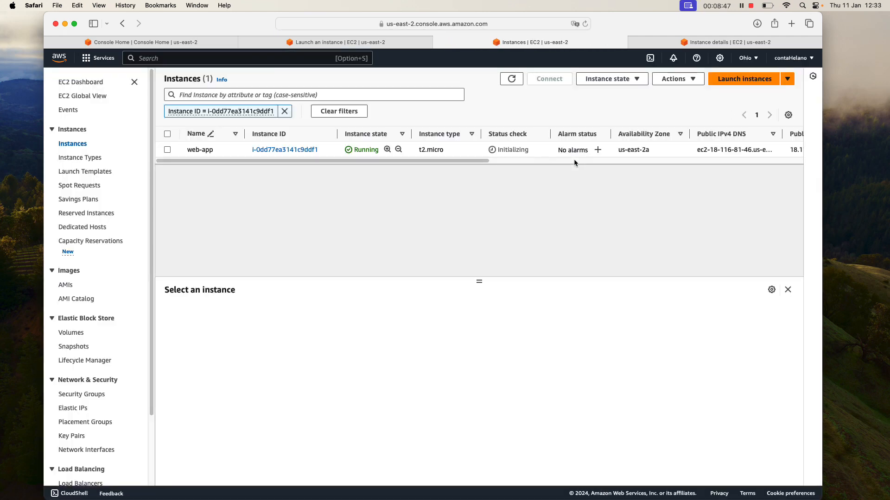
drag(373, 161, 278, 173)
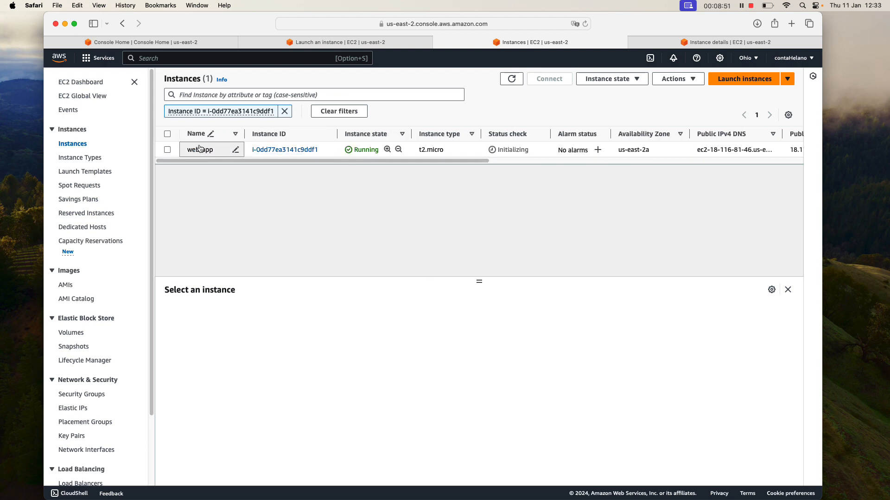
double_click(637, 24)
double_click(644, 31)
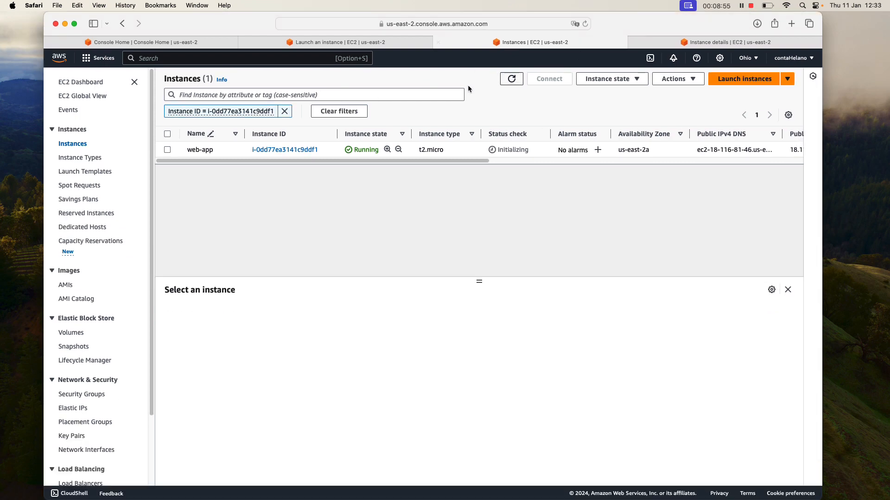
- Connect to the web-app instance through EC2 Instance Connect as ec2-user and list its home directory with ls -la
click(168, 150)
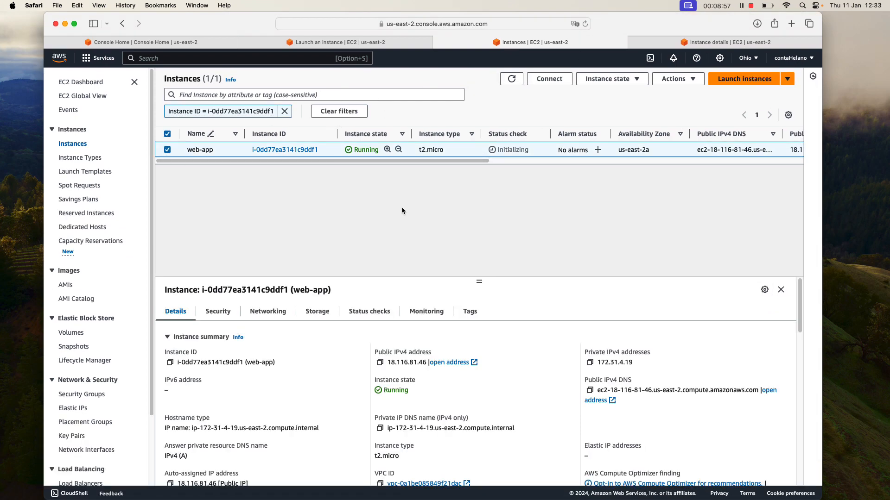
click(550, 79)
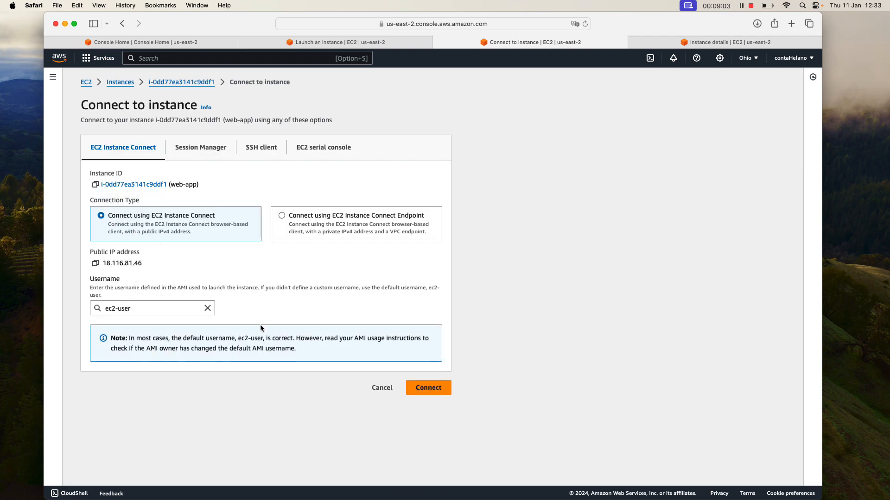
click(431, 389)
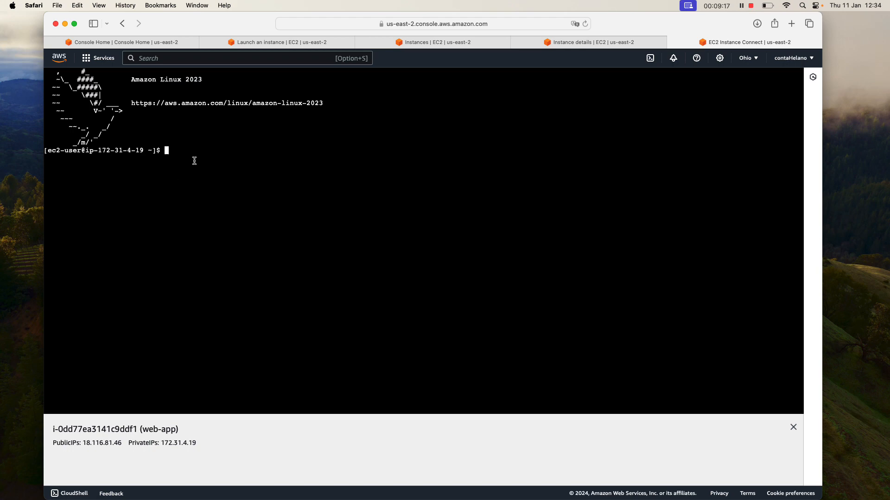
text(ls -la)
key(Return)
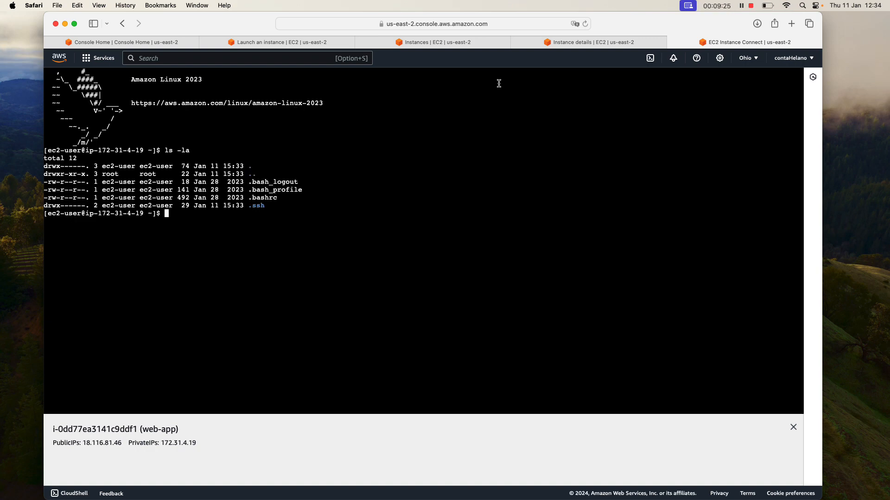
- Look through the web-app instance's details and open its public IPv4 address in a separate browser tab
click(574, 42)
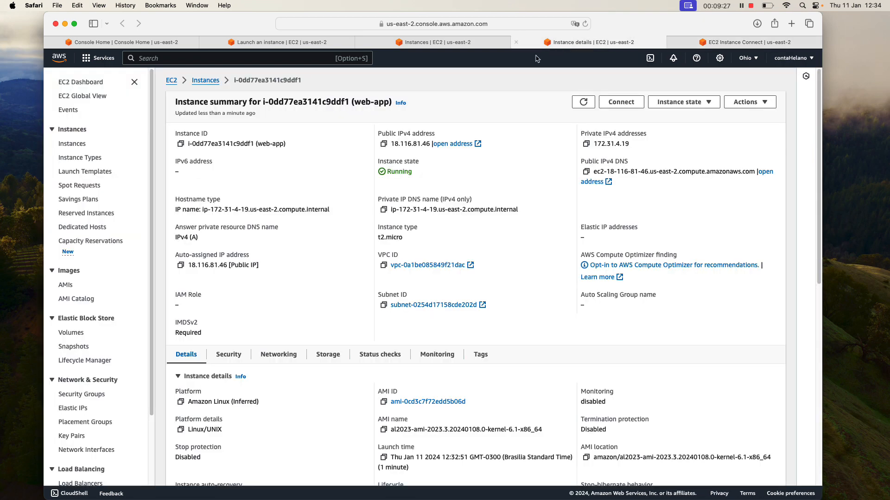
scroll(435, 193, down, 10)
scroll(435, 194, up, 10)
click(445, 146)
click(614, 42)
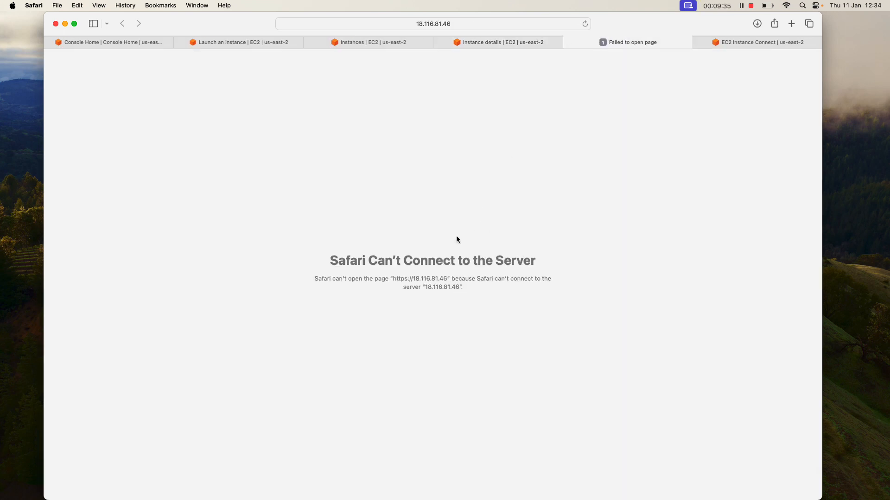
click(457, 24)
click(306, 24)
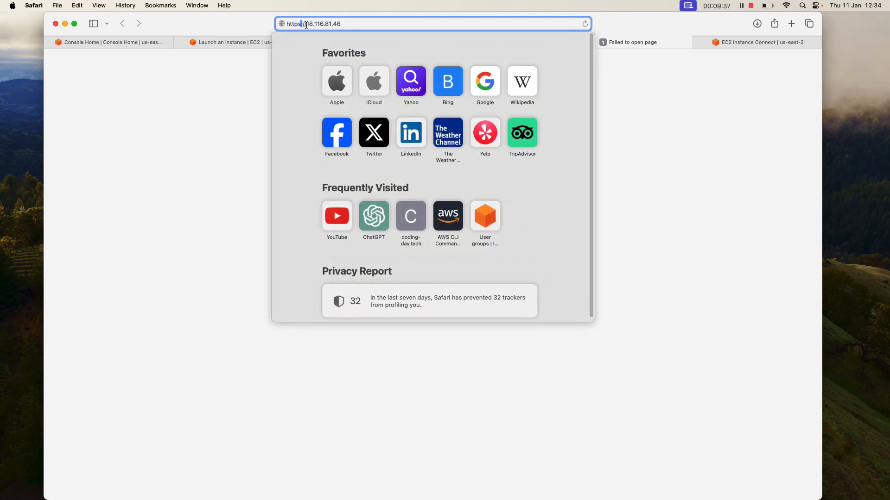
key(Return)
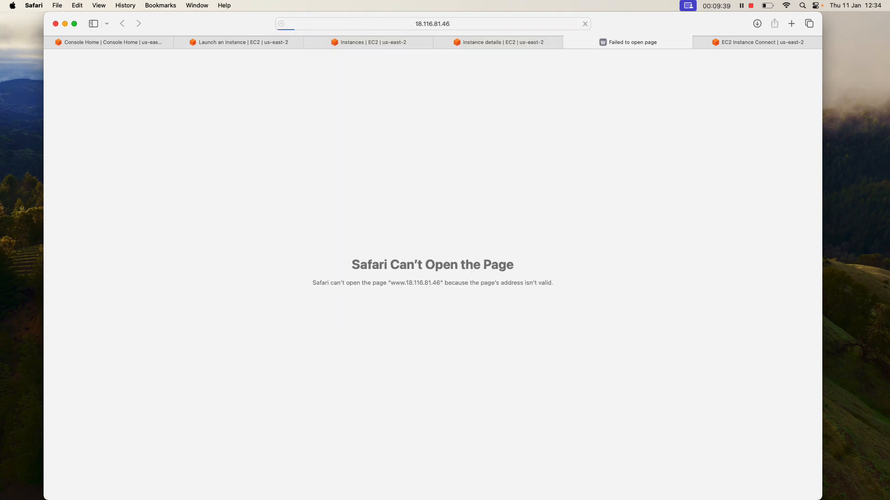
click(393, 24)
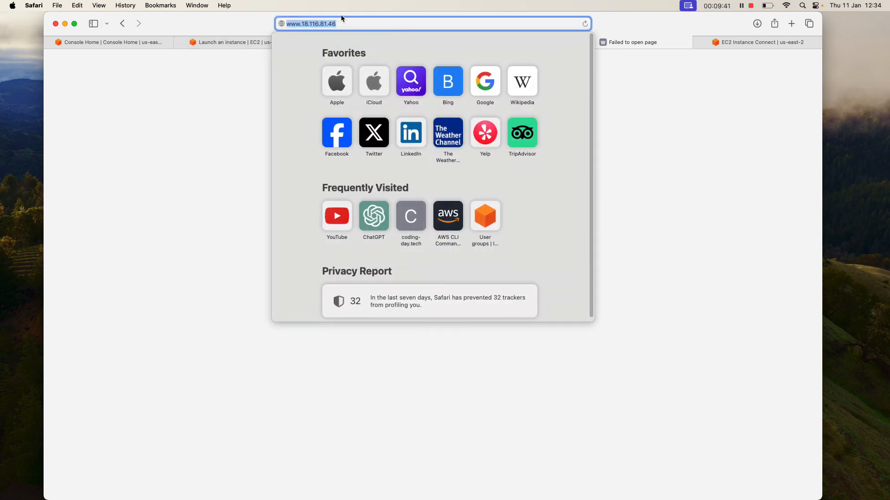
click(298, 24)
click(373, 23)
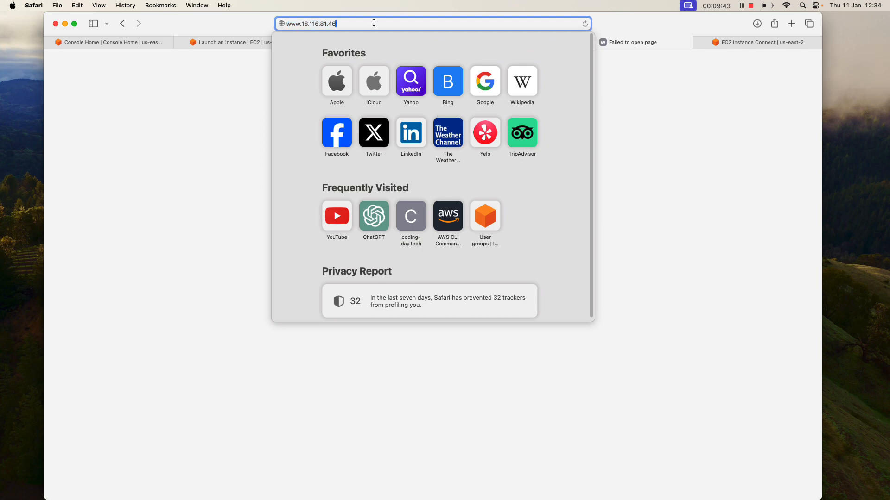
click(186, 165)
- Return to the instance's terminal session and create an empty file with touch index.html
click(756, 42)
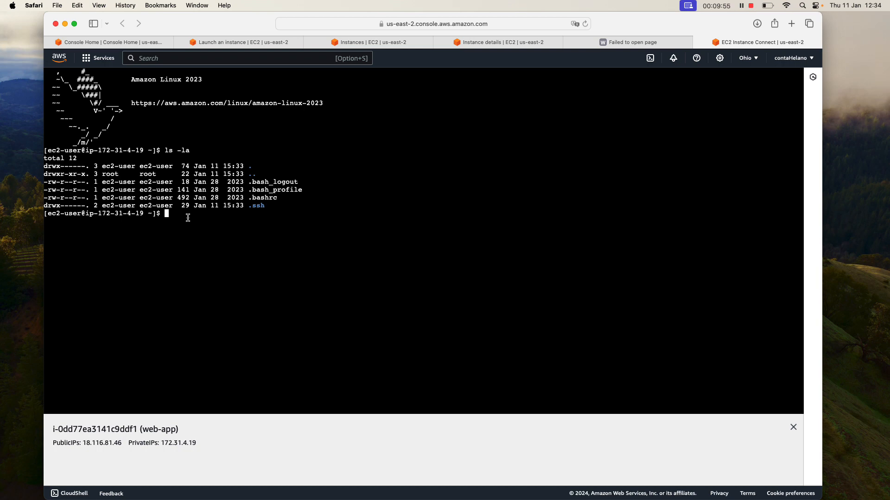
text(cat)
key(BackSpace)
key(BackSpace)
key(BackSpace)
key(BackSpace)
text(test)
key(BackSpace)
key(BackSpace)
key(BackSpace)
key(BackSpace)
text(touch index.html)
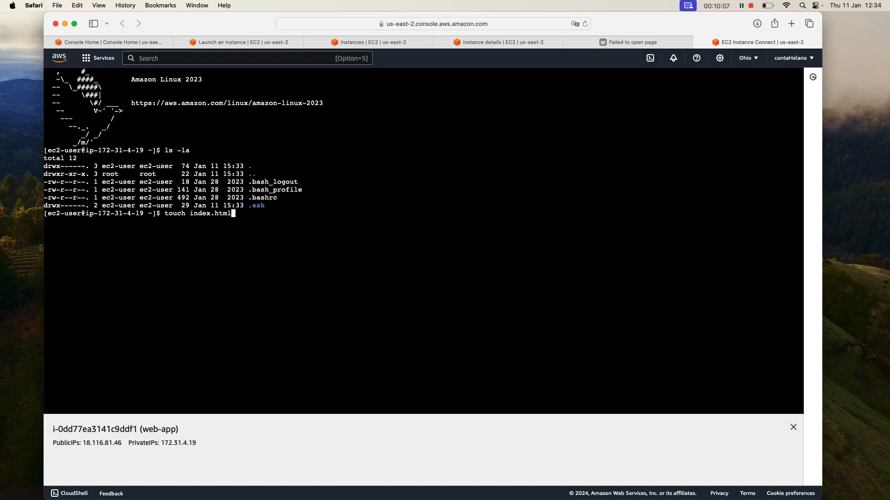
key(Return)
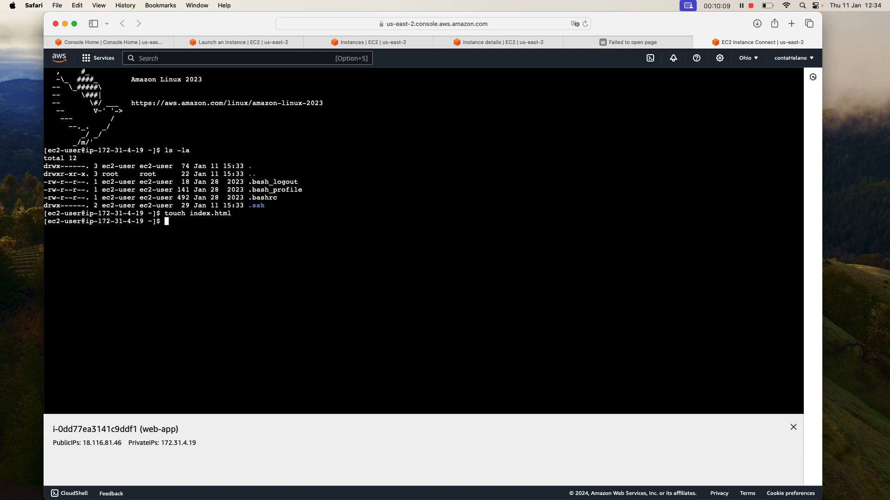
- Try to open the new file for editing with the command none index.html
text(cc)
text(none i)
text(ndex.html)
key(Return)
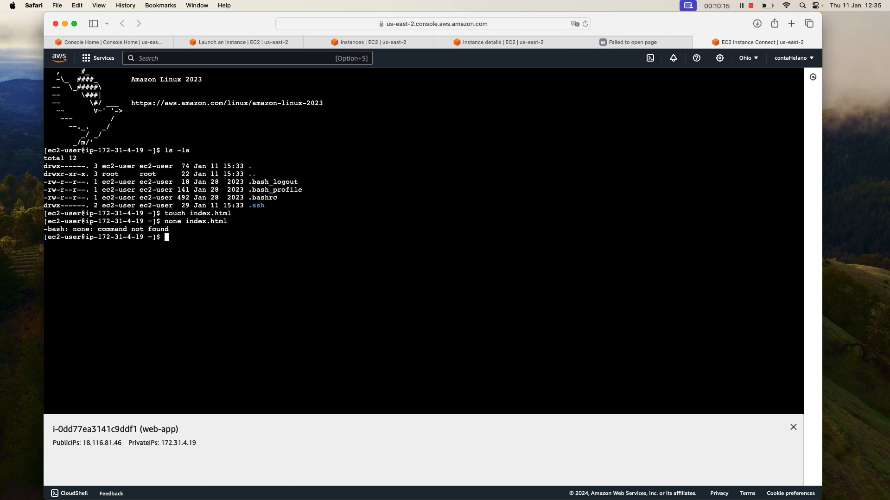
- Correct the previous command to nano index.html and run it to open the file for editing
key(Up)
key(Left)
key(Left)
key(Left)
key(Left)
key(Left)
key(Left)
key(Left)
key(Left)
key(Left)
key(Left)
key(Left)
key(BackSpace)
key(BackSpace)
key(BackSpace)
text(ano)
key(Return)
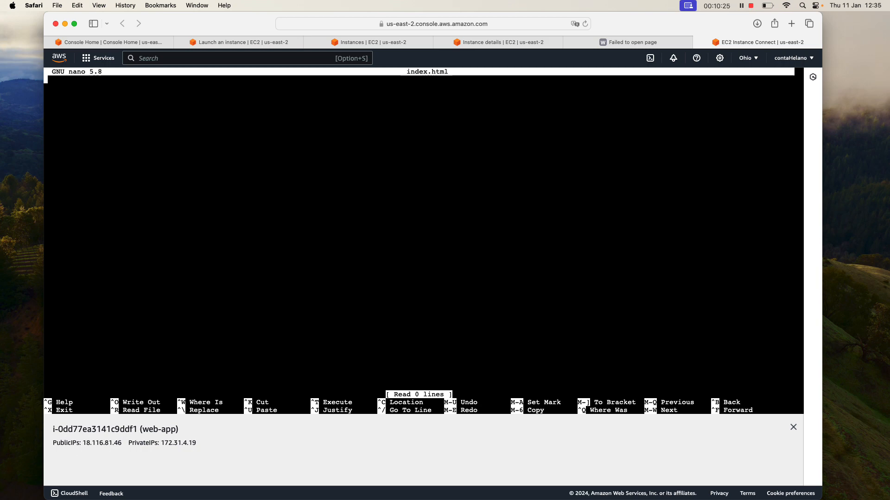
- Write the line <h1> Welcome to EC2 </h2>, save index.html on exit, and print the file with cat
text(<h1> )
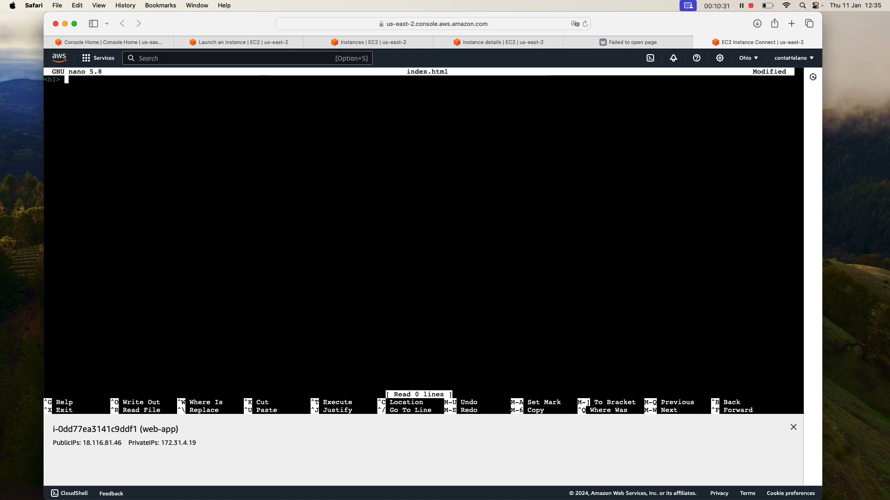
text(Welcome to )
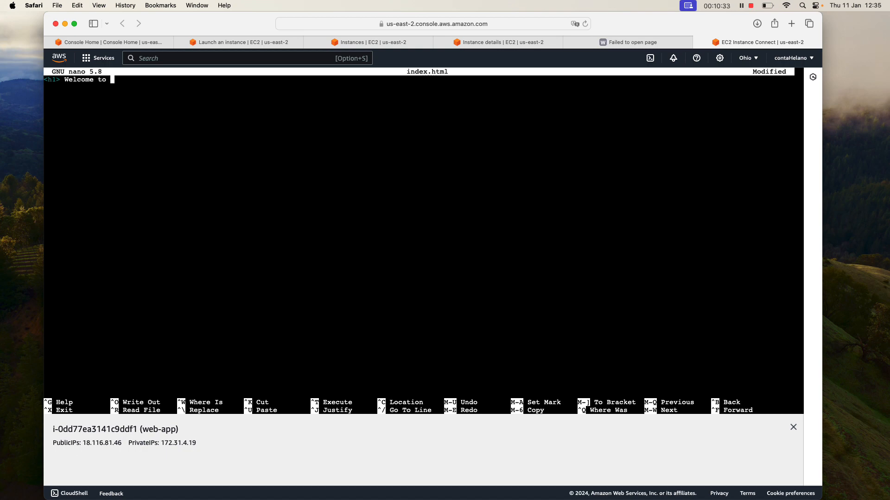
text(EC)
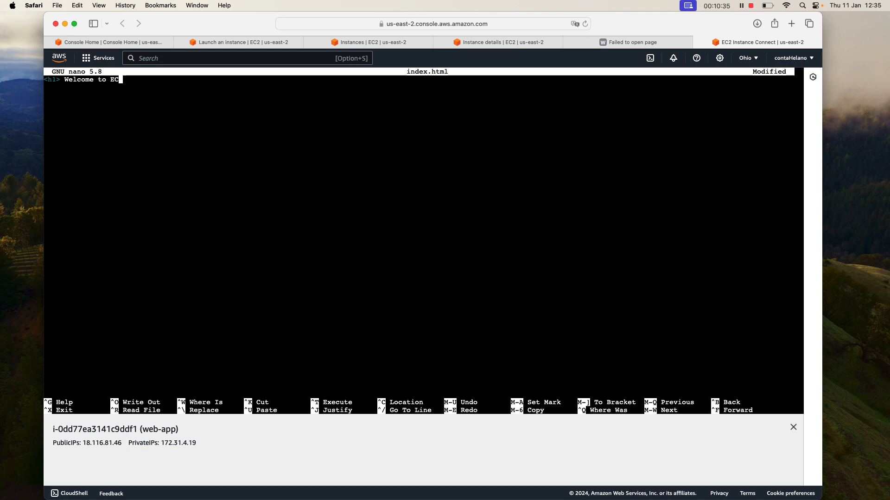
text(2 </h2)
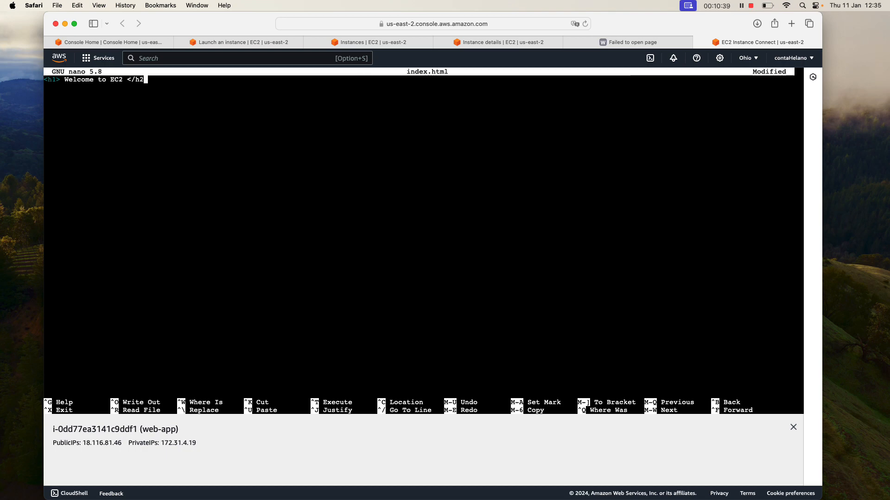
text(>)
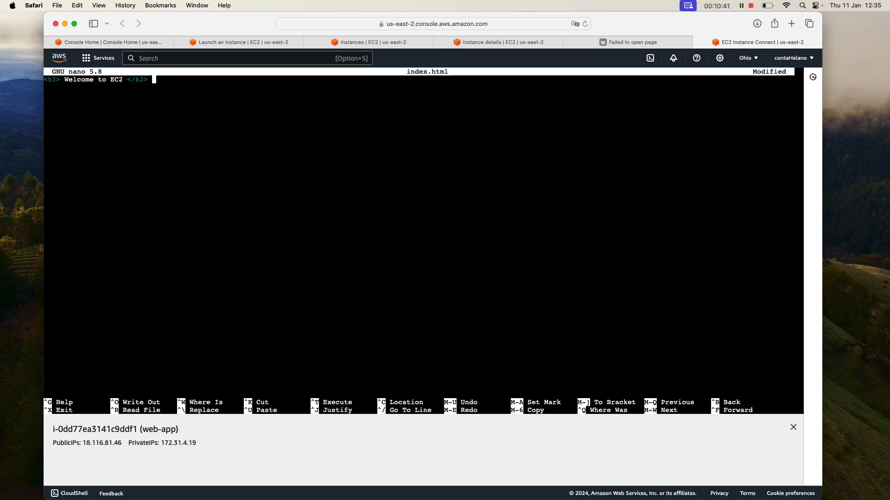
key(ctrl+x)
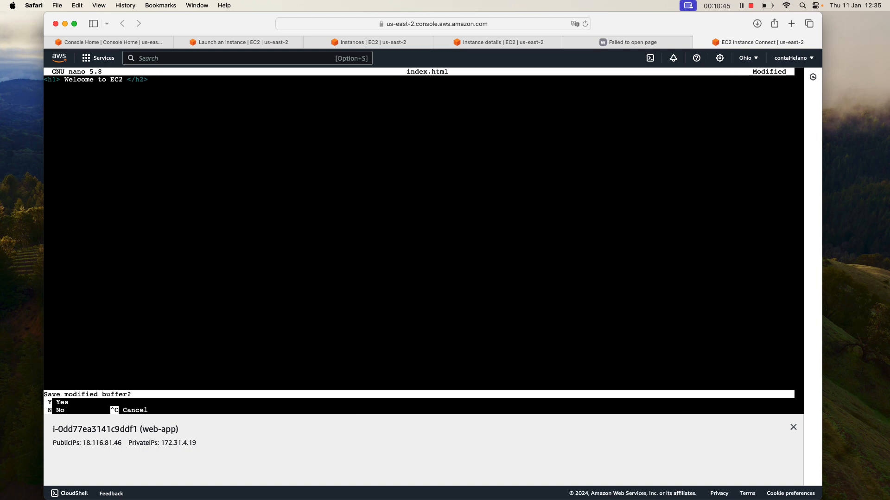
key(y)
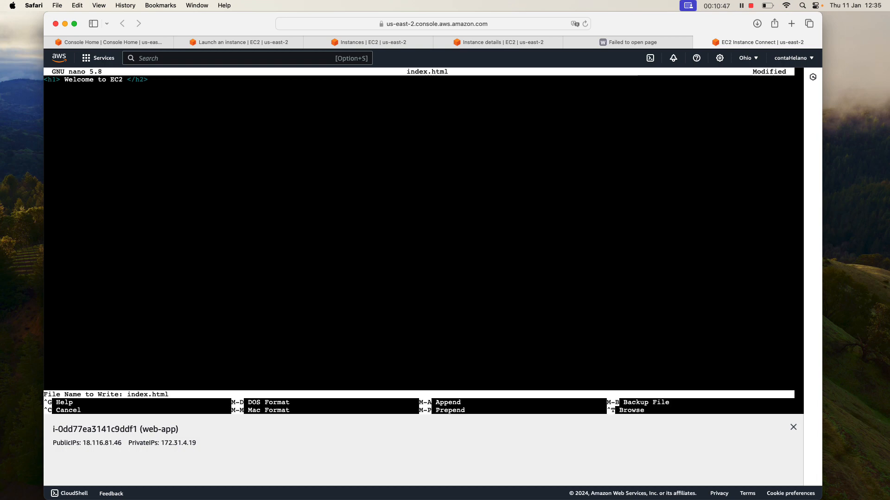
key(Return)
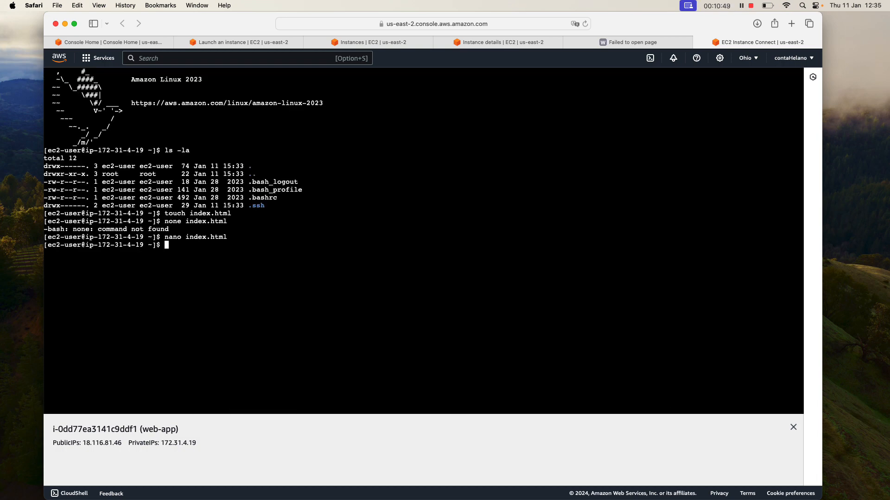
text(cat index.html)
key(Return)
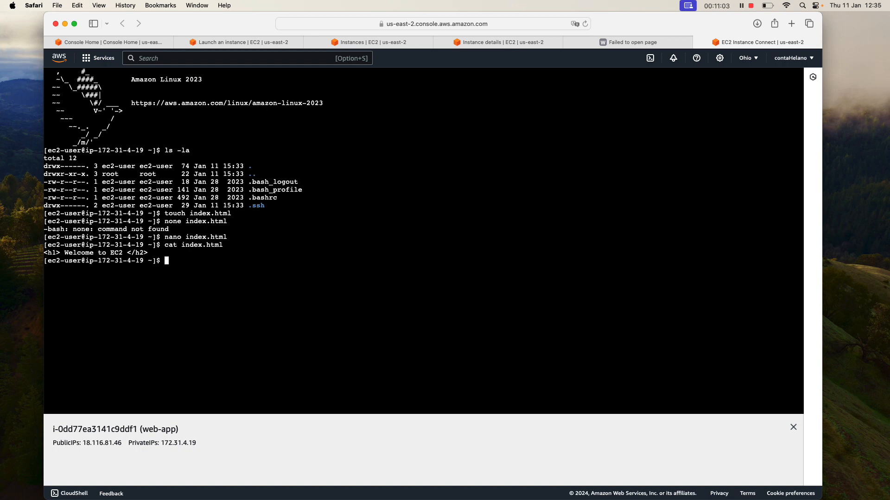
- Try to install Python on the instance with the command sudo yum python
key(super+Tab)
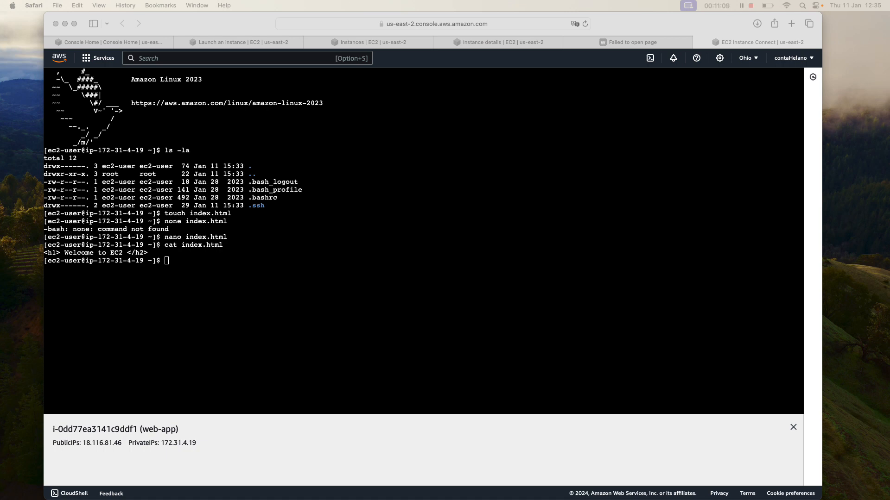
click(186, 282)
text(s)
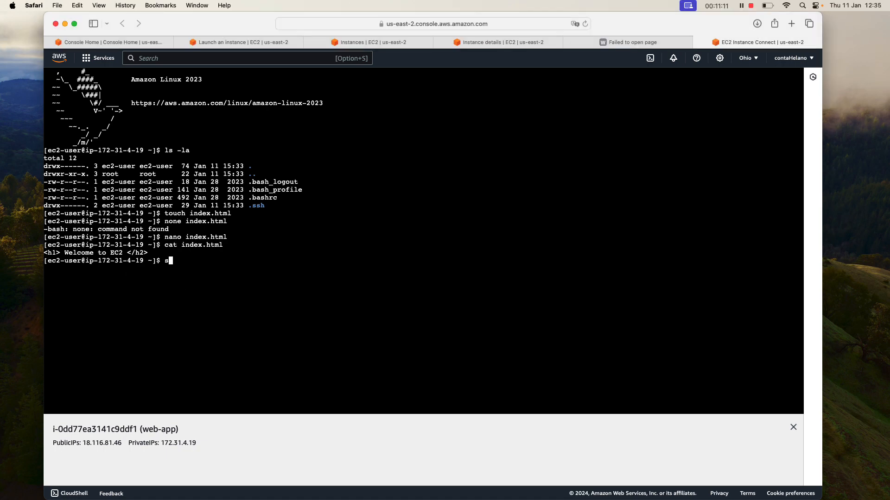
text(udo yum python)
key(Return)
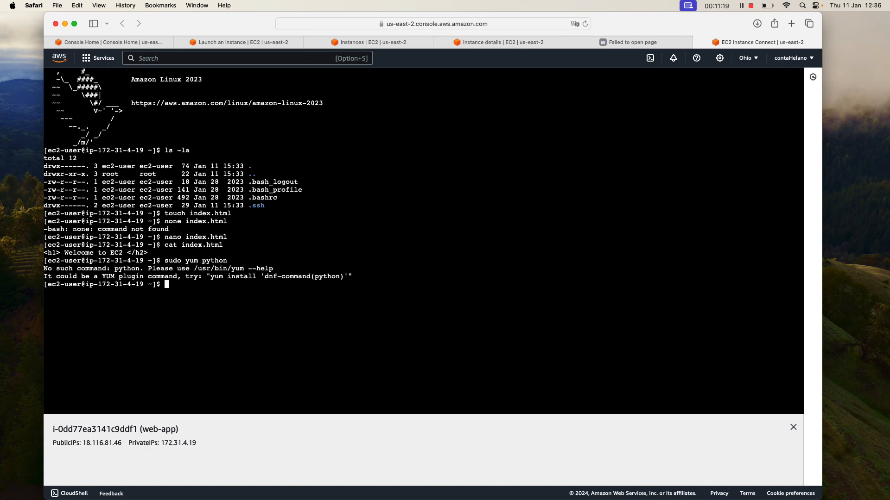
- Correct the previous command to sudo yum install python, run it, and answer y to the installation prompt
key(Up)
key(Left)
key(Left)
key(Left)
key(Left)
key(Left)
key(Left)
text(install)
key(Return)
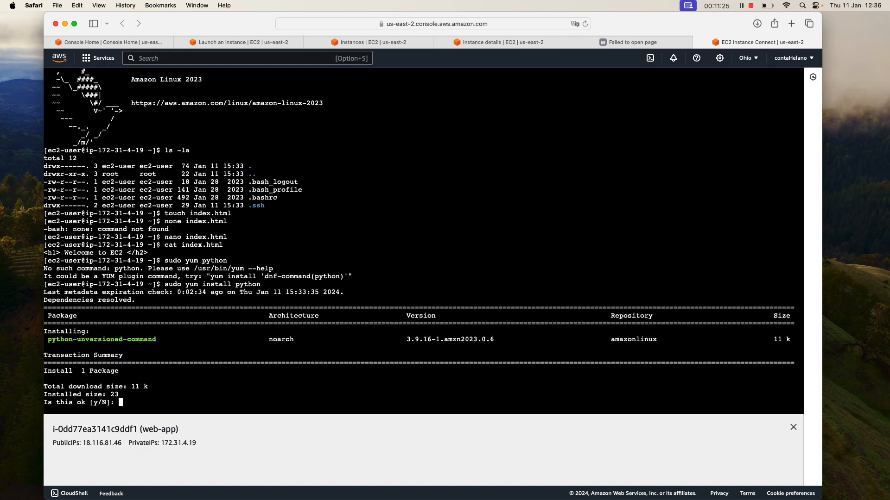
text(y)
key(Return)
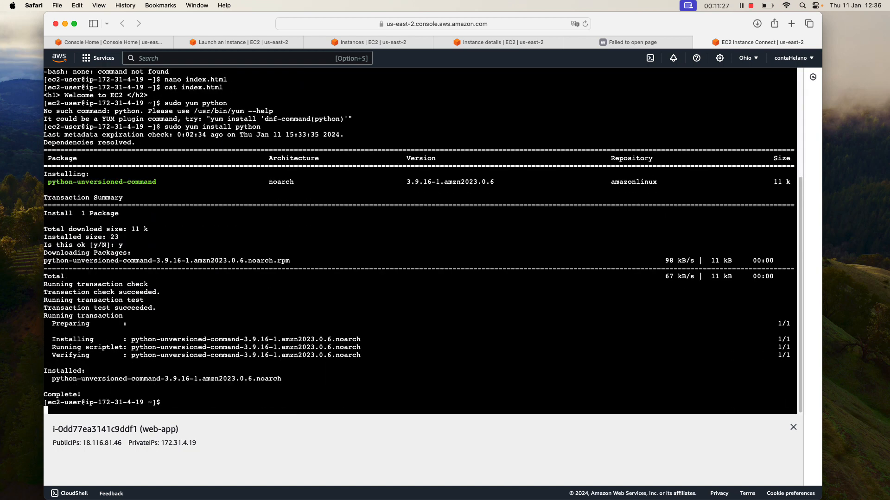
- Try to check the installed Python version with the command python -version
key(Return)
text(p)
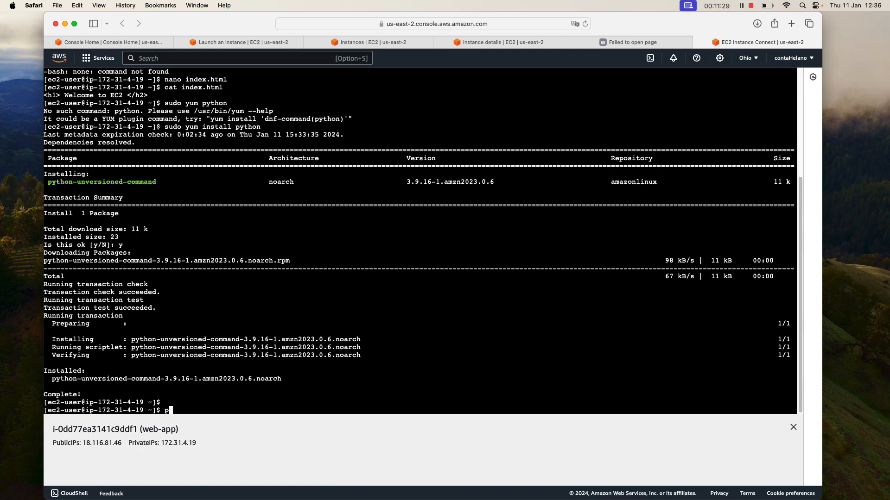
text(ython -version)
key(Return)
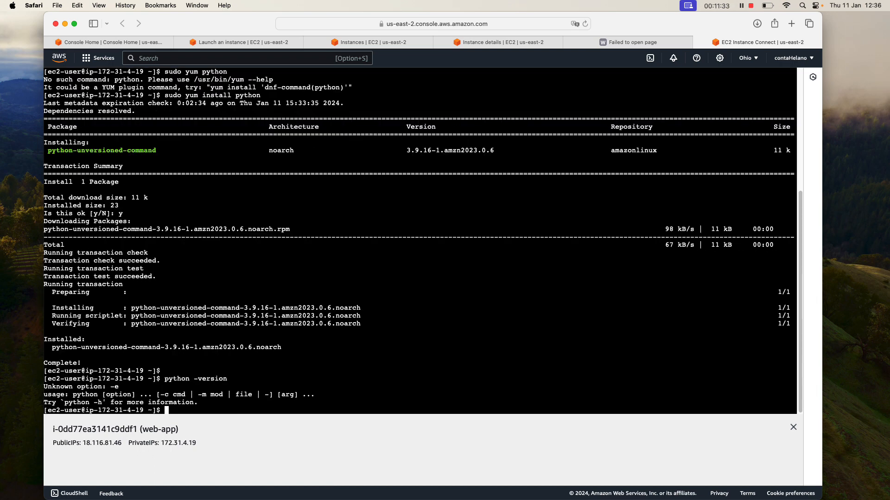
- Try the version check again with the command python3 -version
key(Up)
key(BackSpace)
key(BackSpace)
key(BackSpace)
key(BackSpace)
key(BackSpace)
key(BackSpace)
key(BackSpace)
key(BackSpace)
key(BackSpace)
text(3 -version)
key(Return)
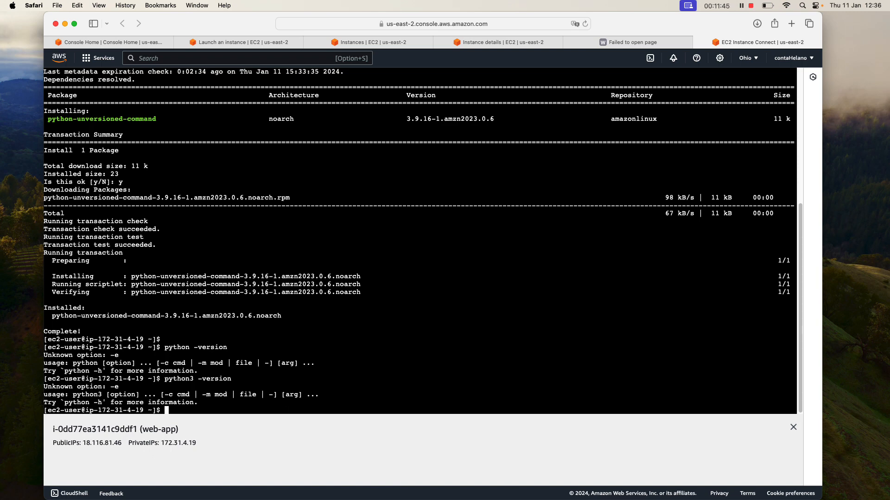
- Print Python's help with python -h and look through the listed options
text(python -h)
key(Return)
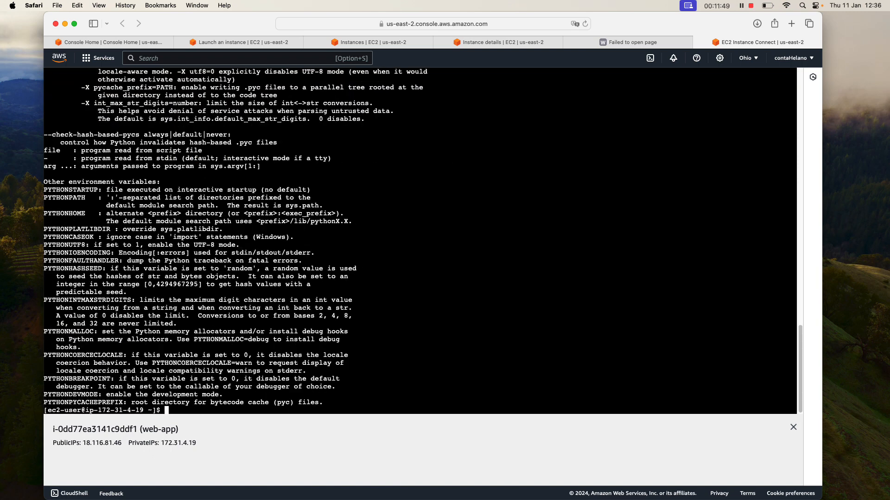
scroll(120, 167, up, 5)
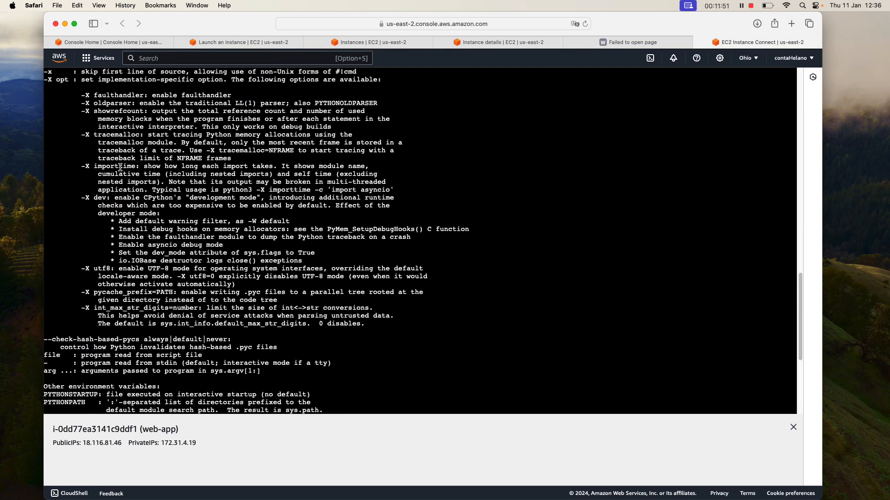
scroll(120, 167, down, 6)
- Check the installed Python version with the command python --version
text(pyt)
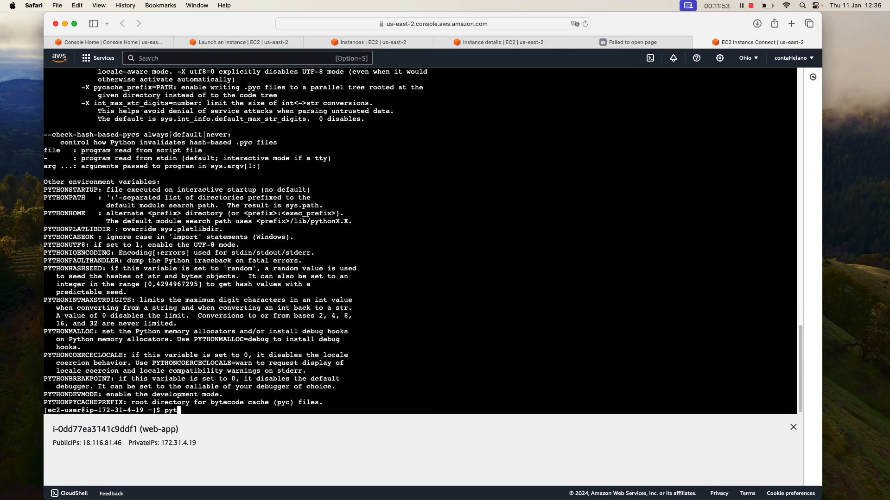
text(hon --version)
key(Return)
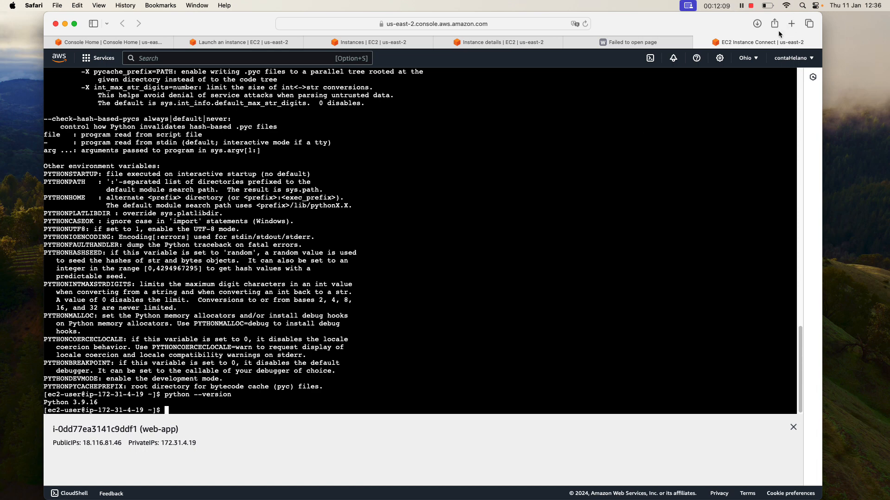
- Search the web in a new browser tab for "how to run a http server using python"
click(792, 25)
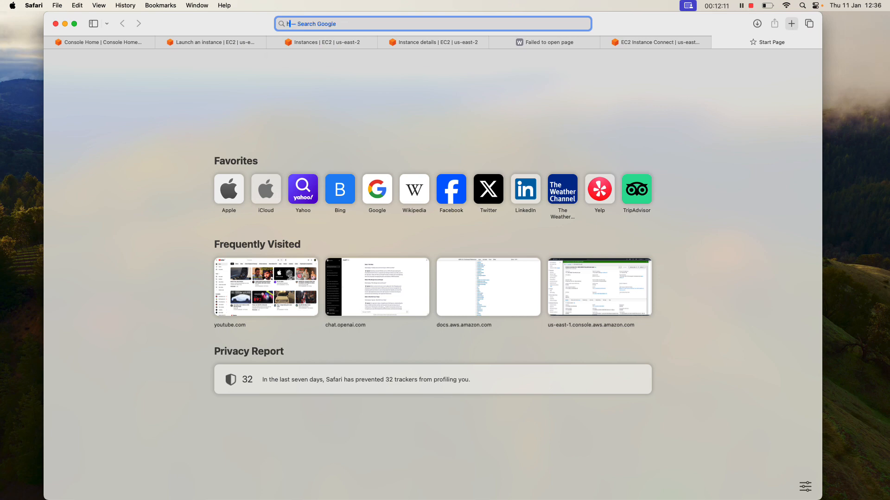
text(how to run a )
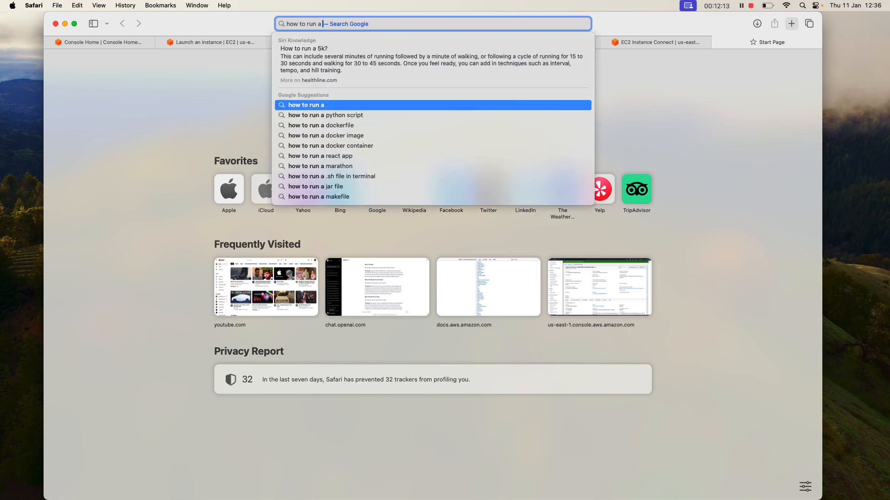
text(http ser)
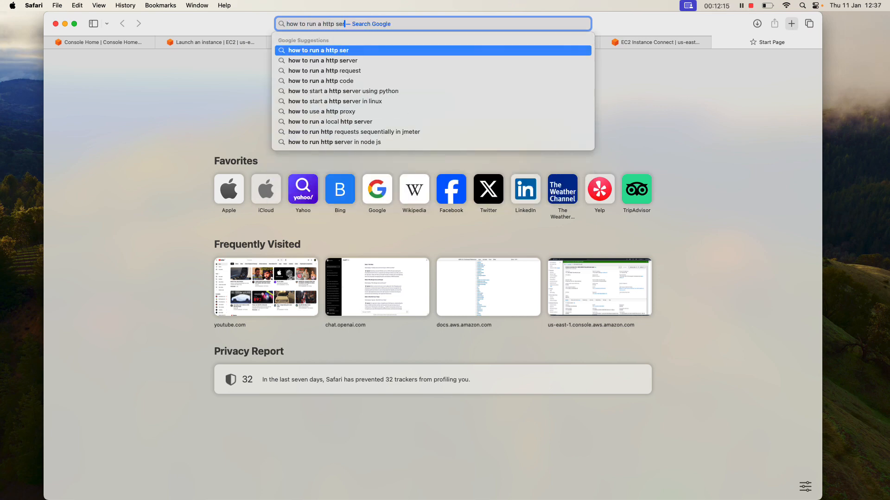
text(ver us)
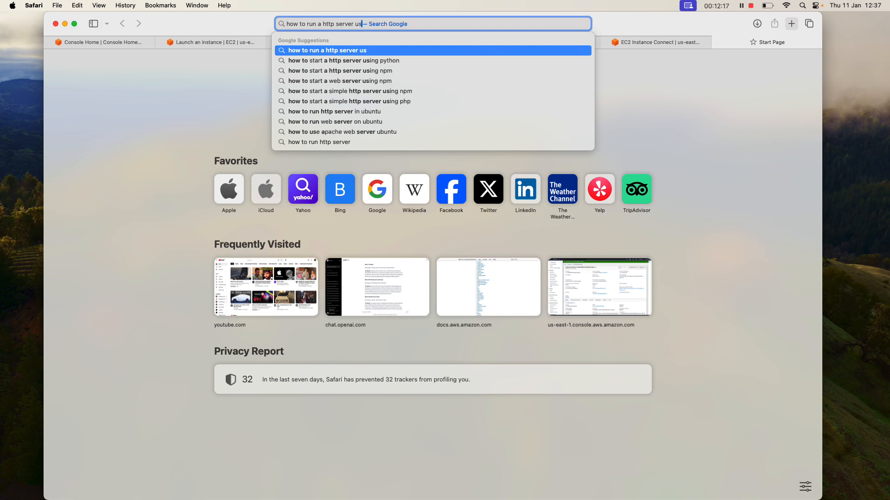
text(ing python)
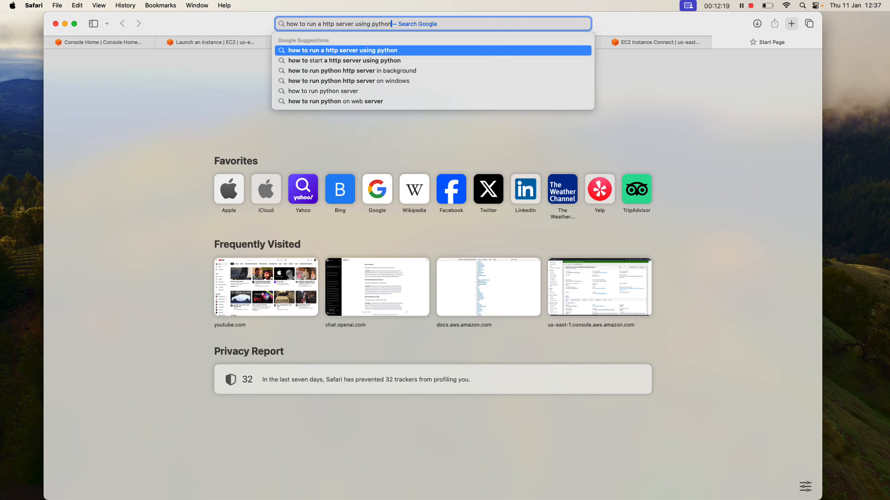
key(Return)
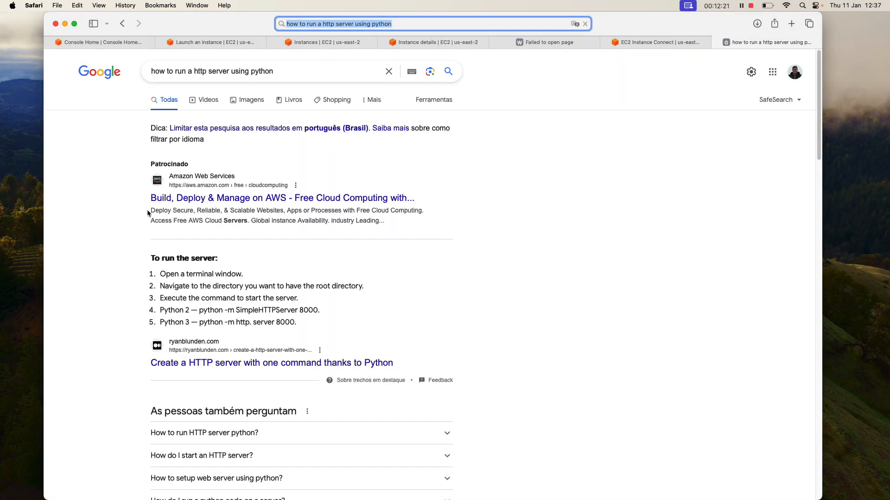
- Open the article Create a HTTP server with one command thanks to Python and copy its Python 3 command
scroll(148, 212, down, 3)
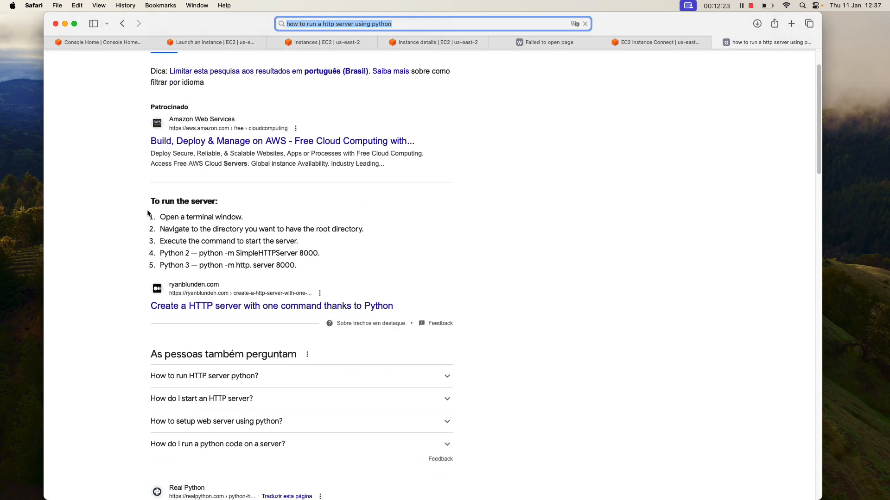
scroll(148, 212, down, 5)
click(220, 195)
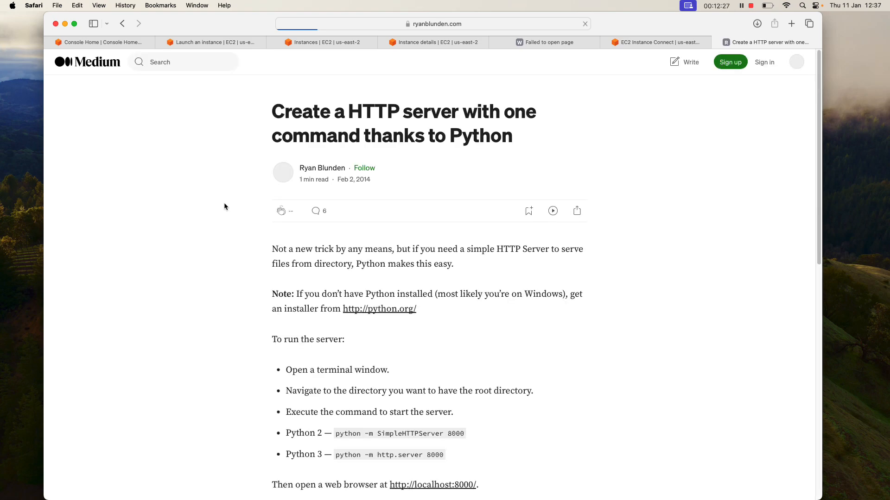
scroll(224, 206, down, 10)
scroll(224, 207, down, 1)
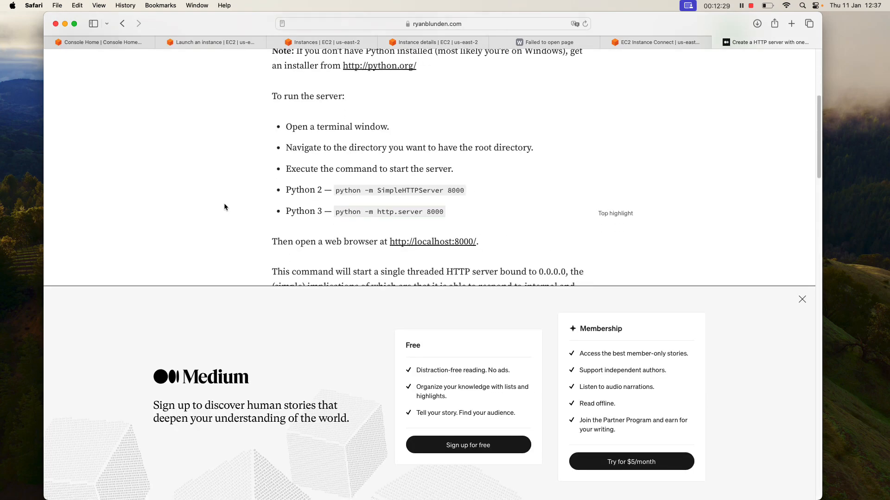
drag(446, 213, 336, 215)
key(super+c)
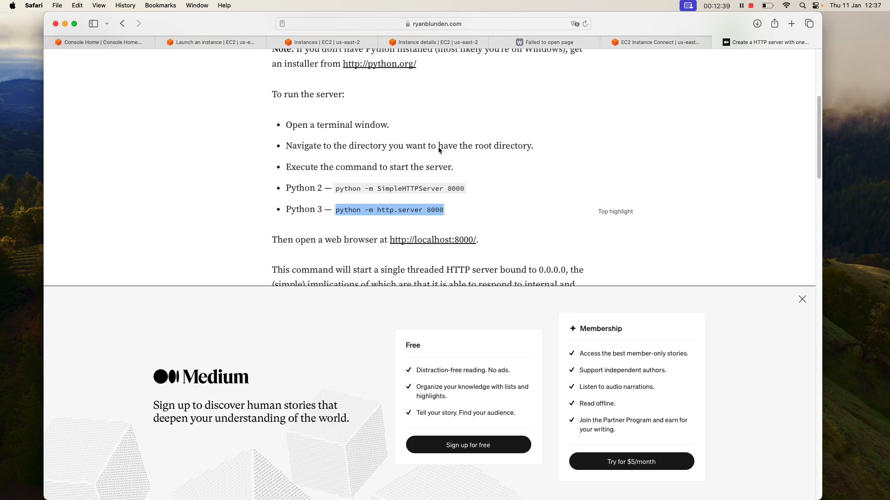
- Paste the copied command into the EC2 Instance Connect terminal, change the port to 80, and try to run python -m http.server 80
click(661, 42)
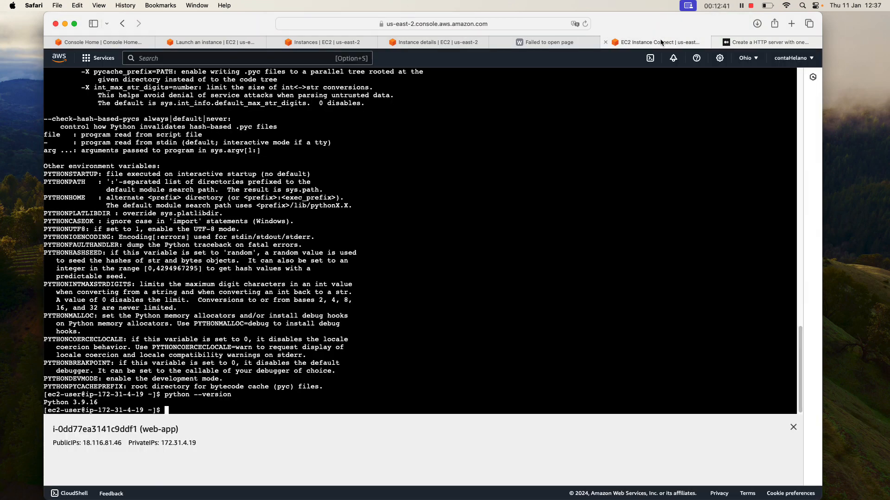
key(super+v)
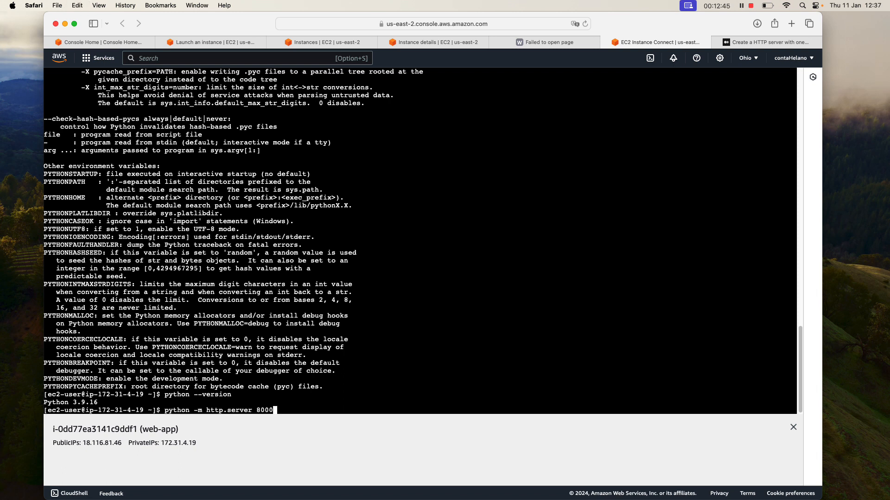
key(BackSpace)
key(BackSpace)
key(BackSpace)
text(0)
key(Return)
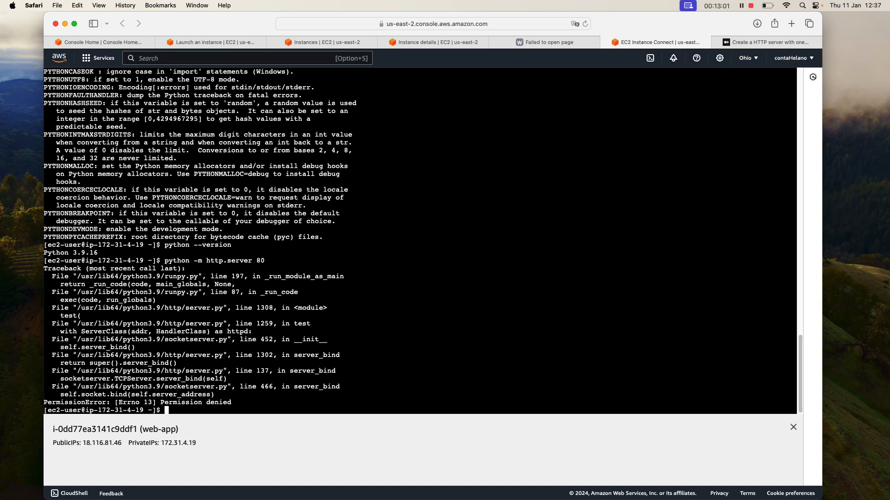
- Add sudo before the previous command and start the web server with sudo python -m http.server 80
key(Up)
key(Left)
key(Left)
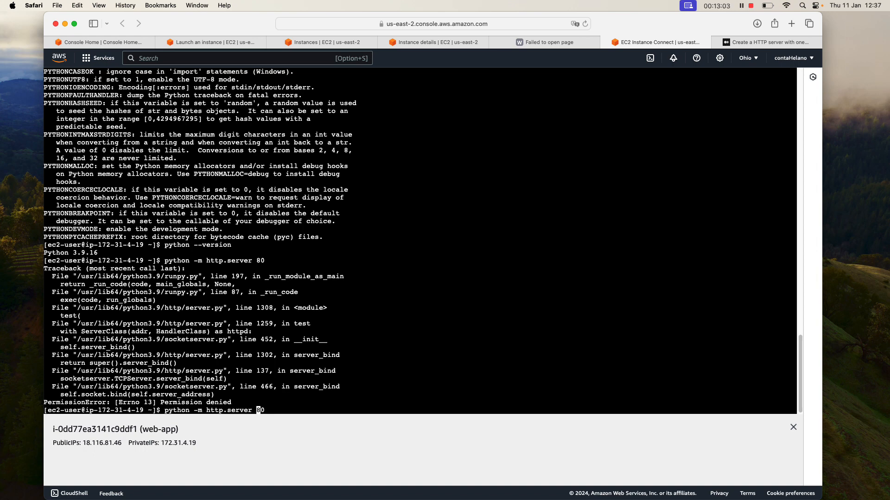
key(Left)
key(Left)
key(Left)
key(Left)
key(Left)
key(Left)
key(Left)
key(Left)
key(Left)
key(Left)
key(Left)
key(Left)
key(Left)
key(Left)
key(Left)
key(Left)
key(Left)
key(Left)
key(Left)
key(Left)
text(sudo)
key(Return)
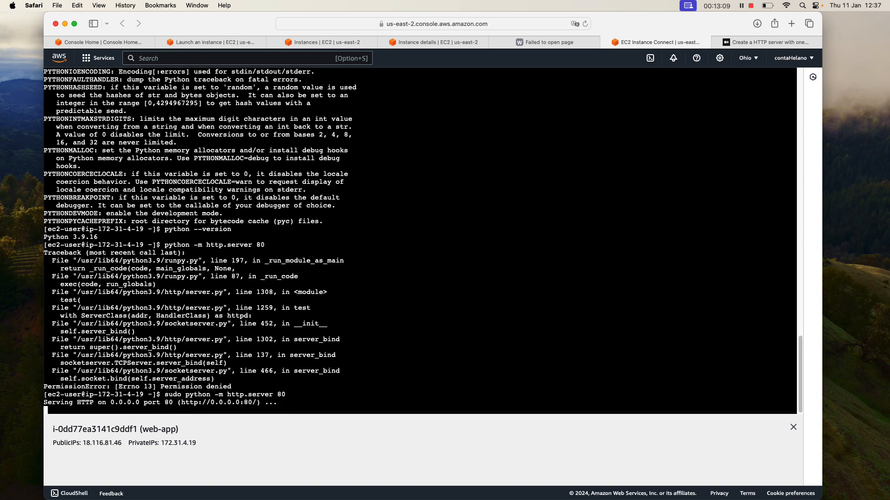
double_click(87, 404)
triple_click(87, 404)
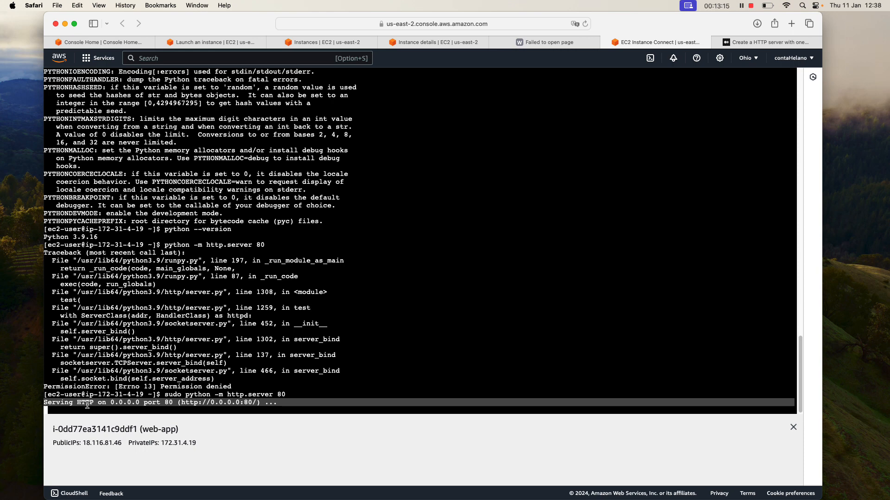
- Open the web-app instance's public IPv4 address from its details page, and change the URL from https to http to load the page
click(439, 42)
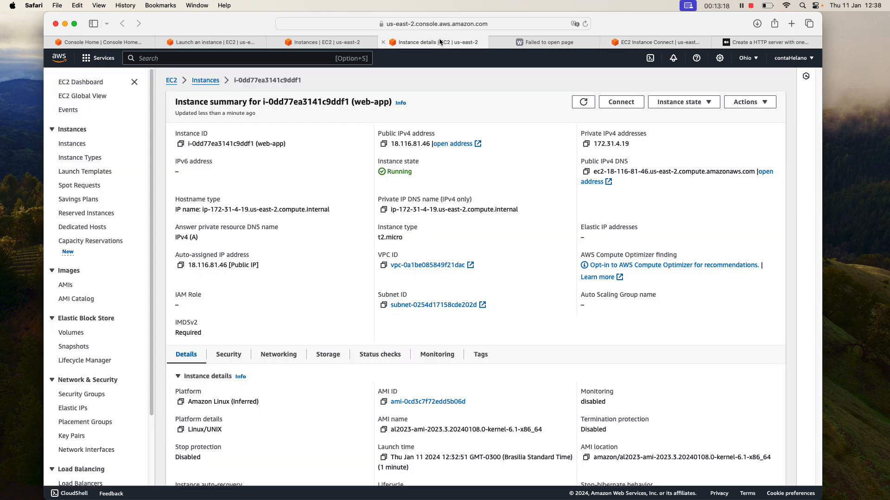
click(455, 145)
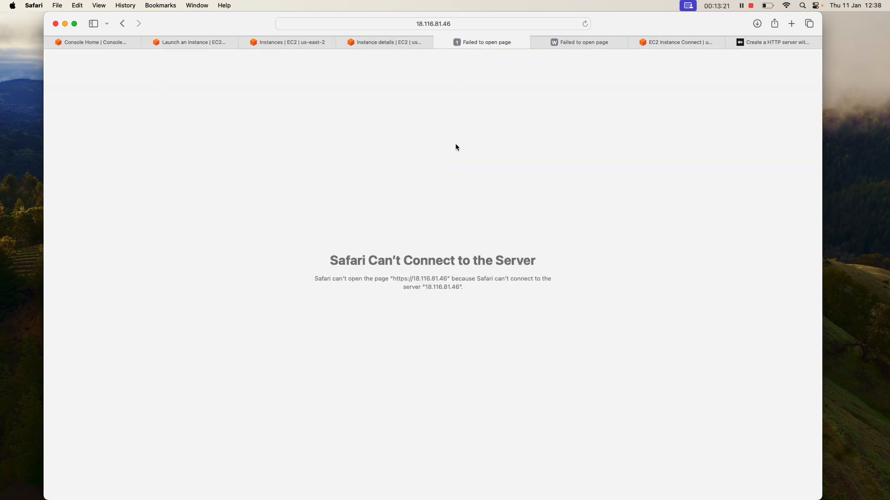
click(421, 24)
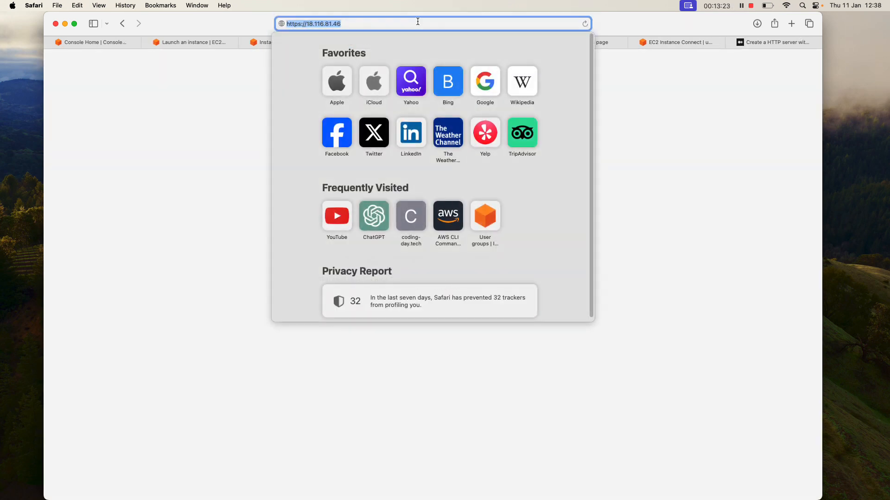
click(347, 24)
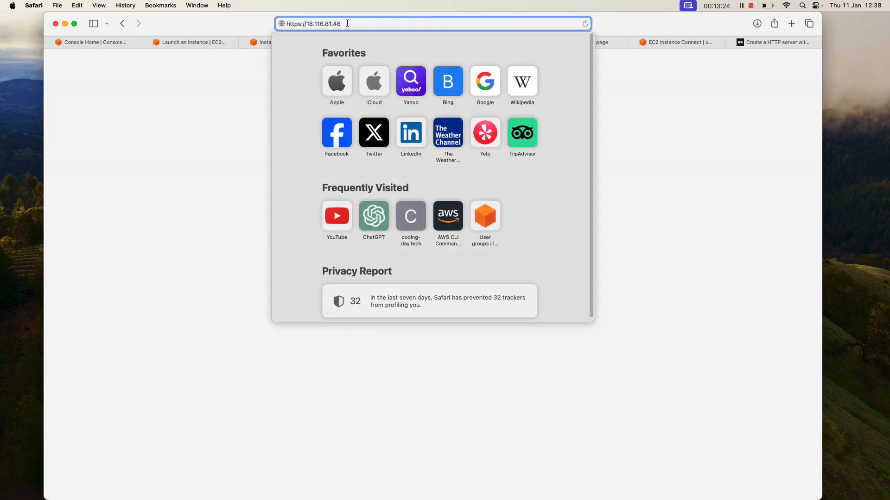
click(298, 23)
key(BackSpace)
key(Return)
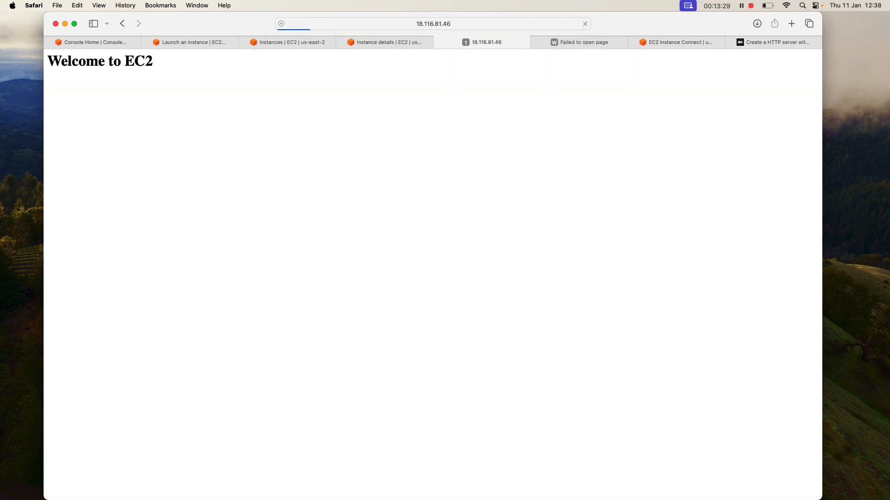
triple_click(116, 61)
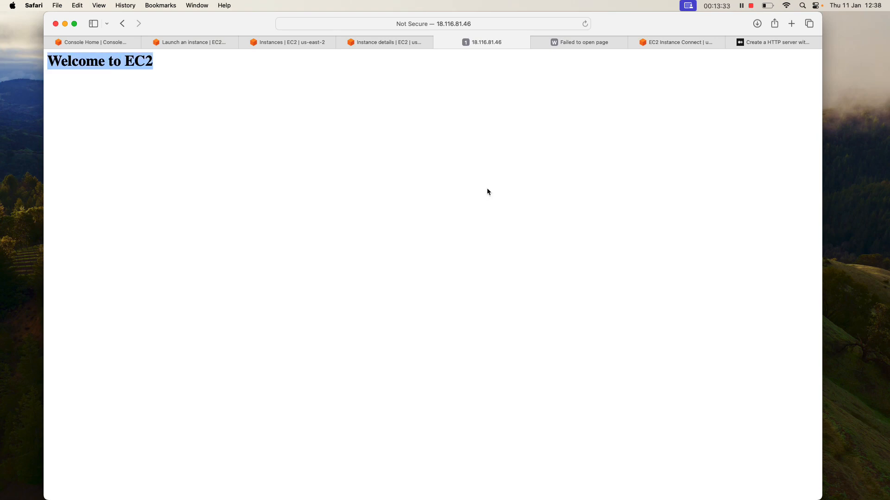
click(517, 25)
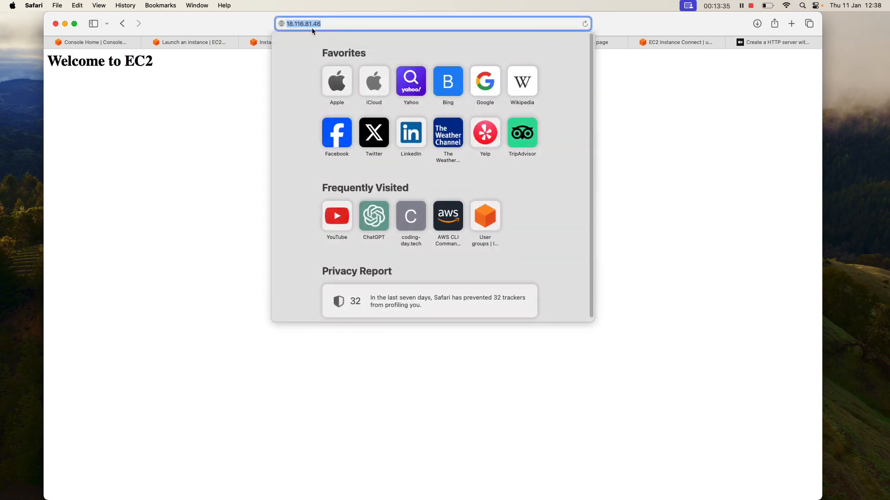
click(345, 22)
key(Left)
key(Left)
key(Left)
key(Left)
key(Left)
key(Left)
key(Left)
key(Left)
key(Left)
key(Left)
key(Left)
click(105, 204)
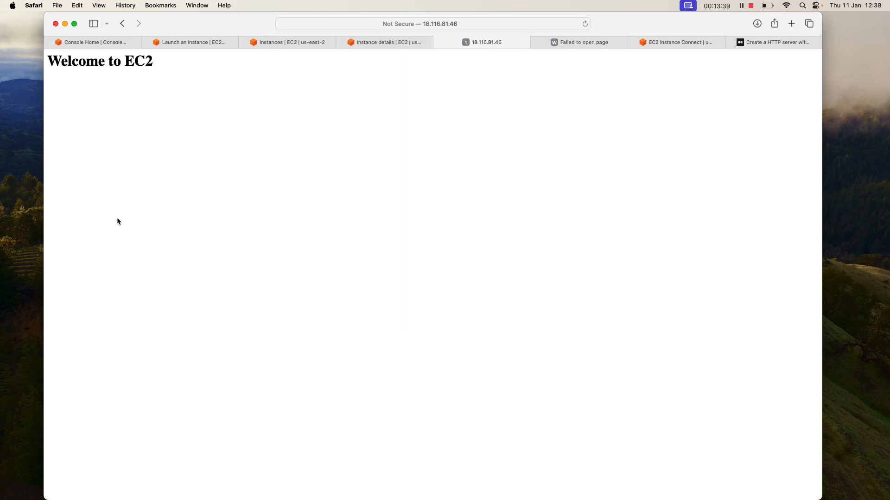